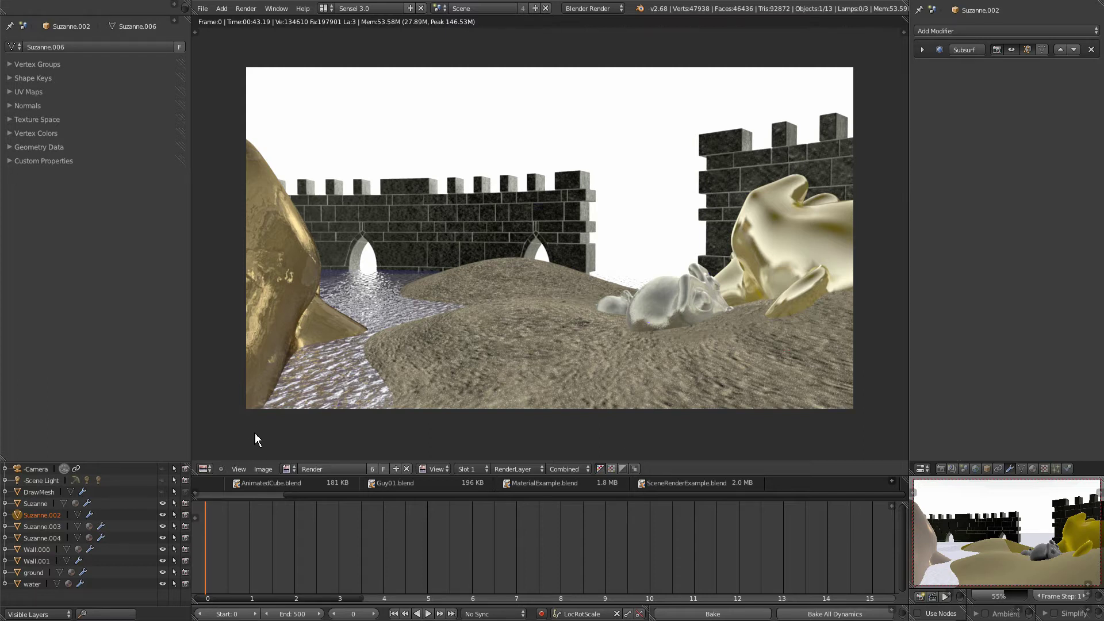
- Show the 3D scene in the main area, and return to the rendered image in the UV/Image Editor
{"action": "left_click", "coordinate": [206, 468]}
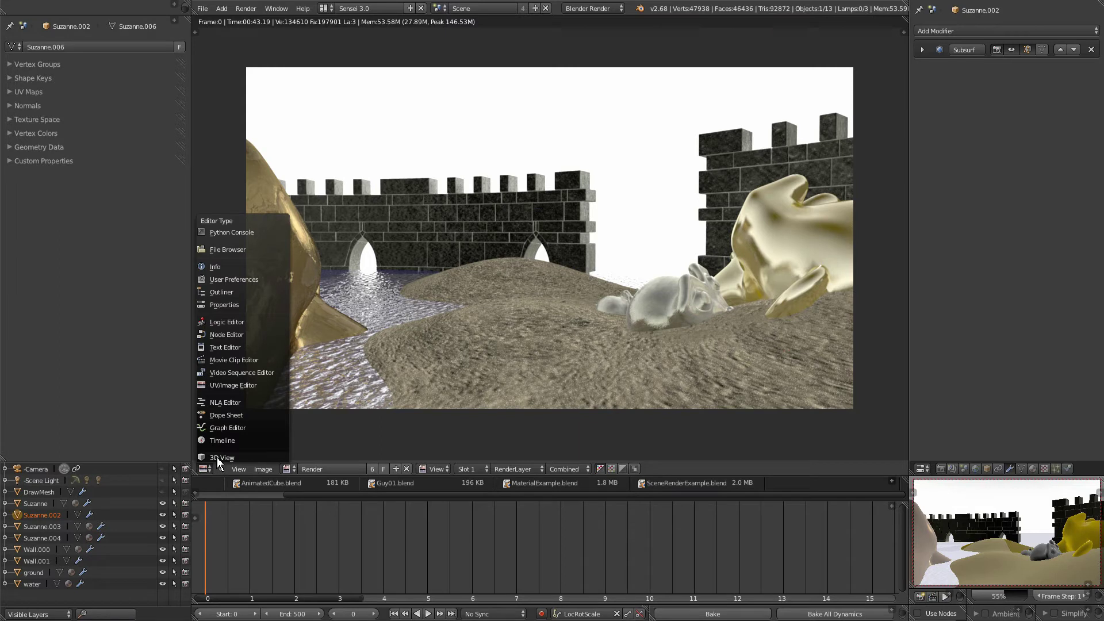
{"action": "left_click", "coordinate": [216, 458]}
{"action": "left_click", "coordinate": [211, 470]}
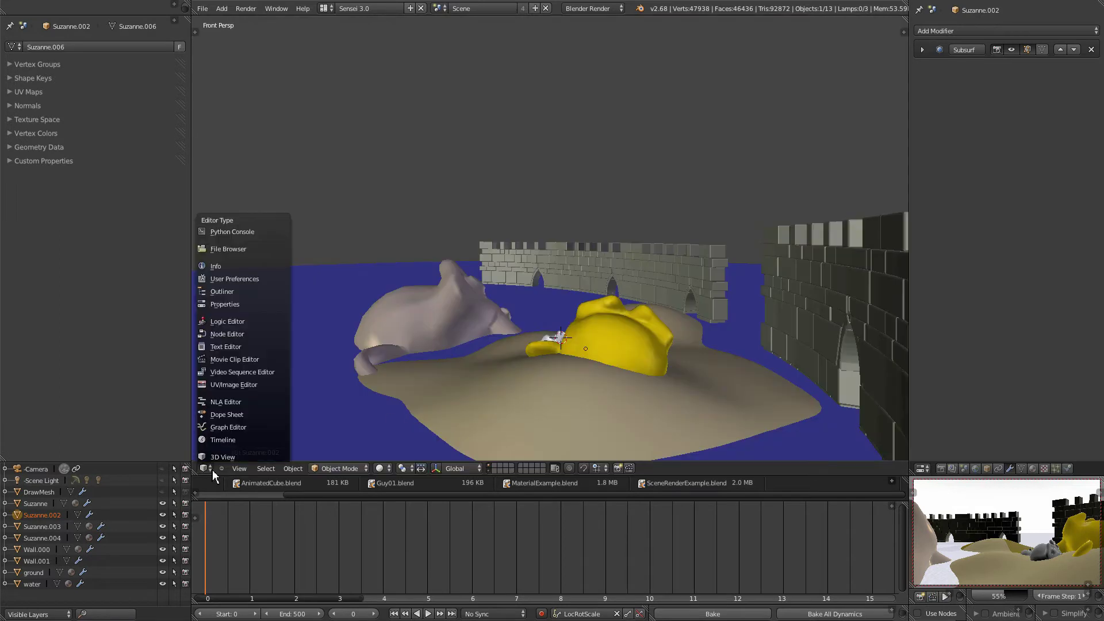
{"action": "left_click", "coordinate": [234, 388]}
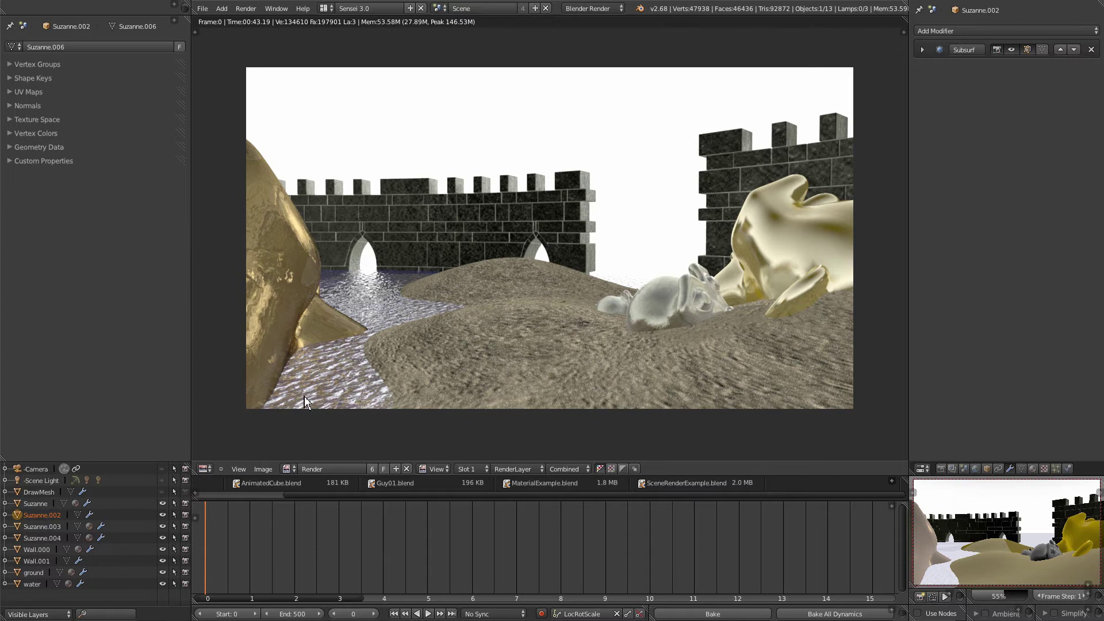
- Render the scene with ambient occlusion enabled into render Slot 2
{"action": "left_click", "coordinate": [485, 471]}
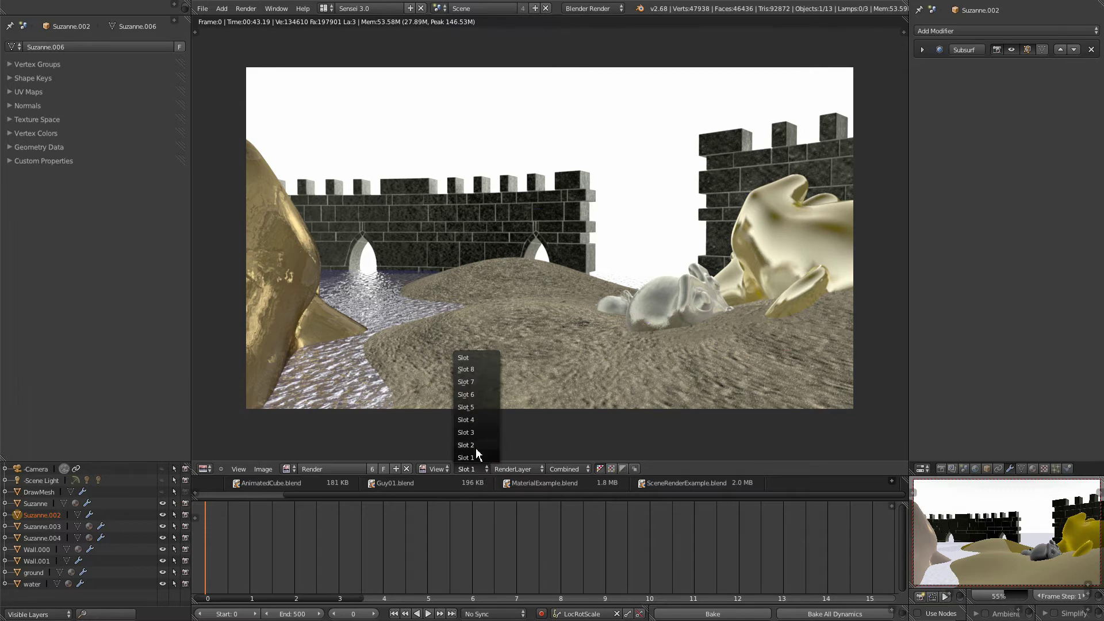
{"action": "left_click", "coordinate": [475, 446]}
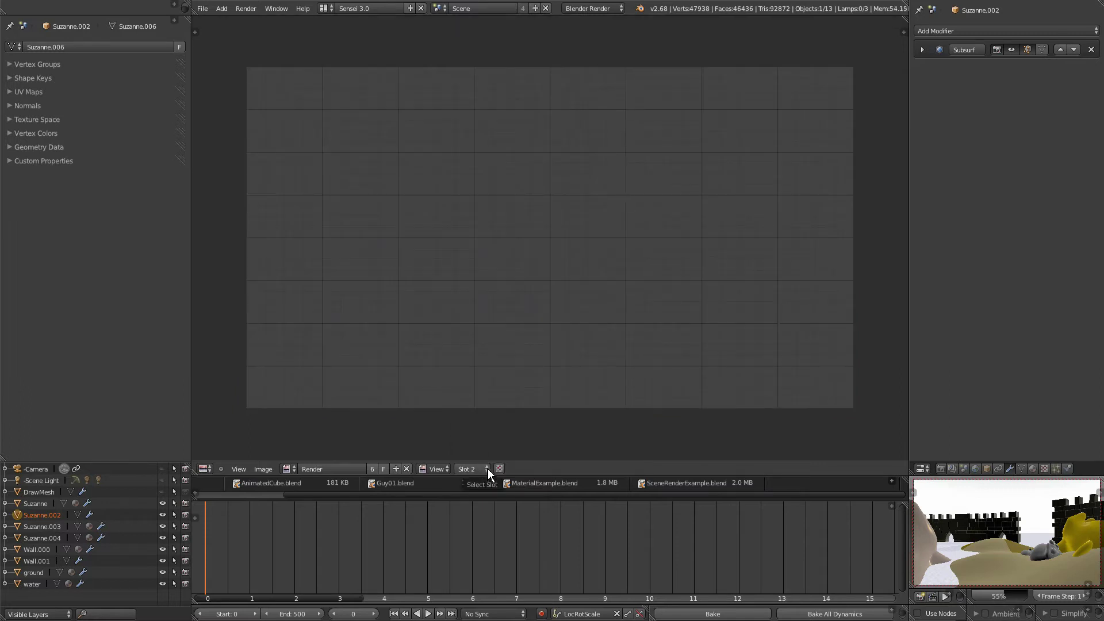
{"action": "left_click", "coordinate": [486, 470]}
{"action": "left_click", "coordinate": [486, 469]}
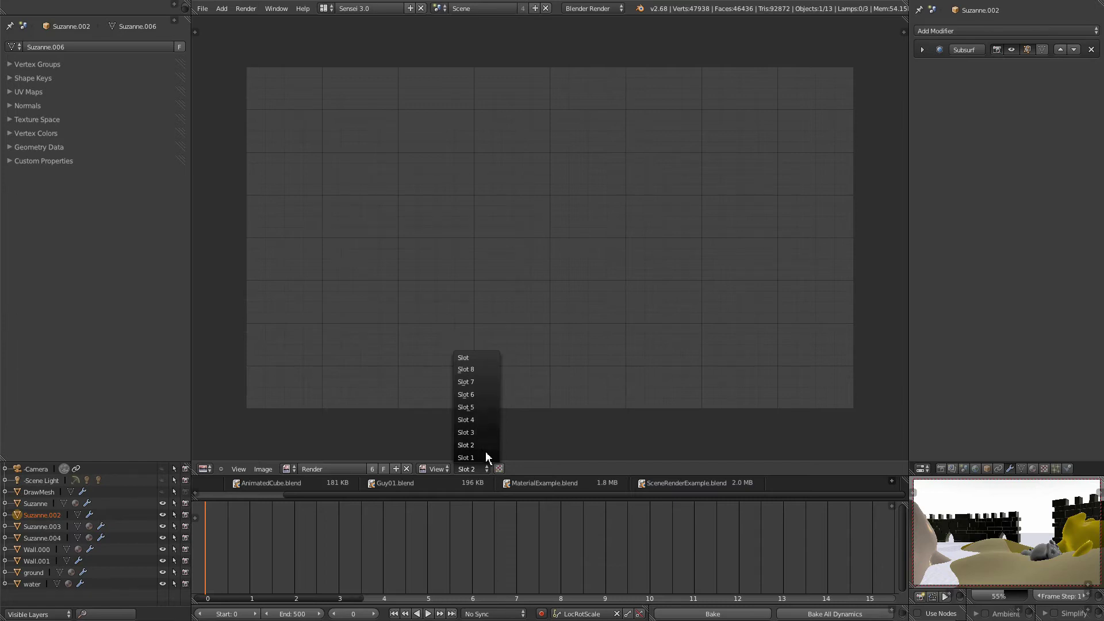
{"action": "left_click", "coordinate": [476, 448]}
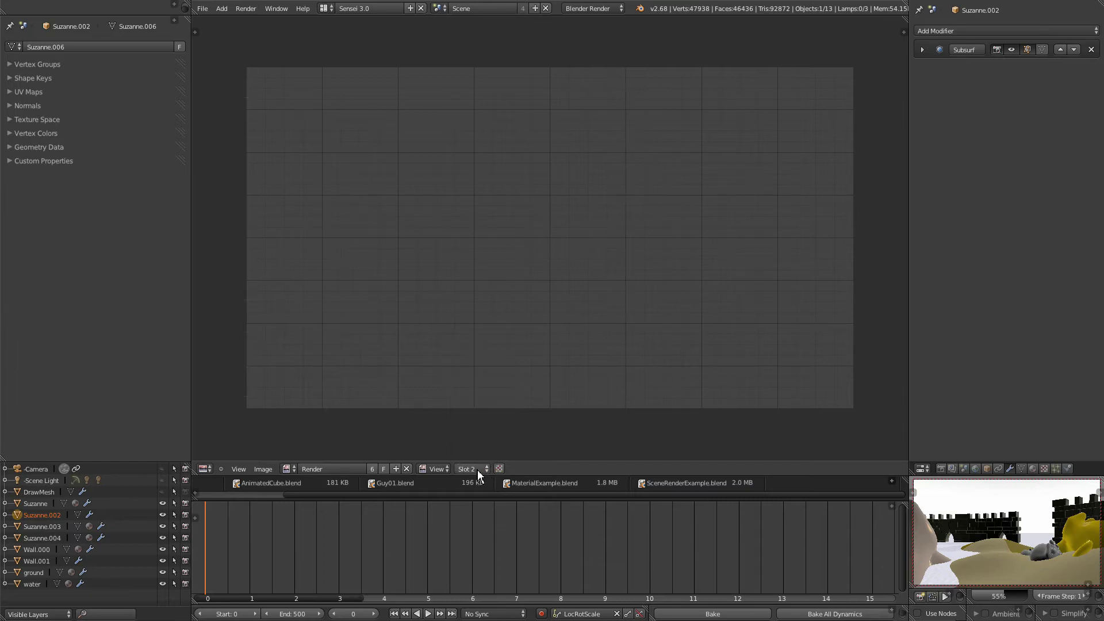
{"action": "left_click", "coordinate": [986, 614]}
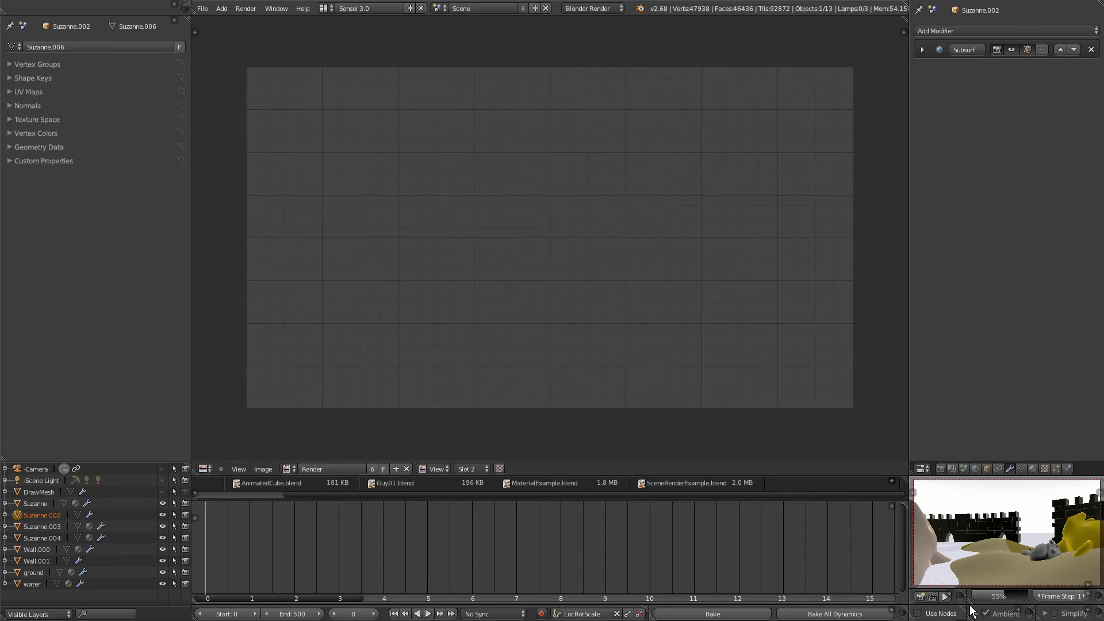
{"action": "left_click", "coordinate": [921, 598]}
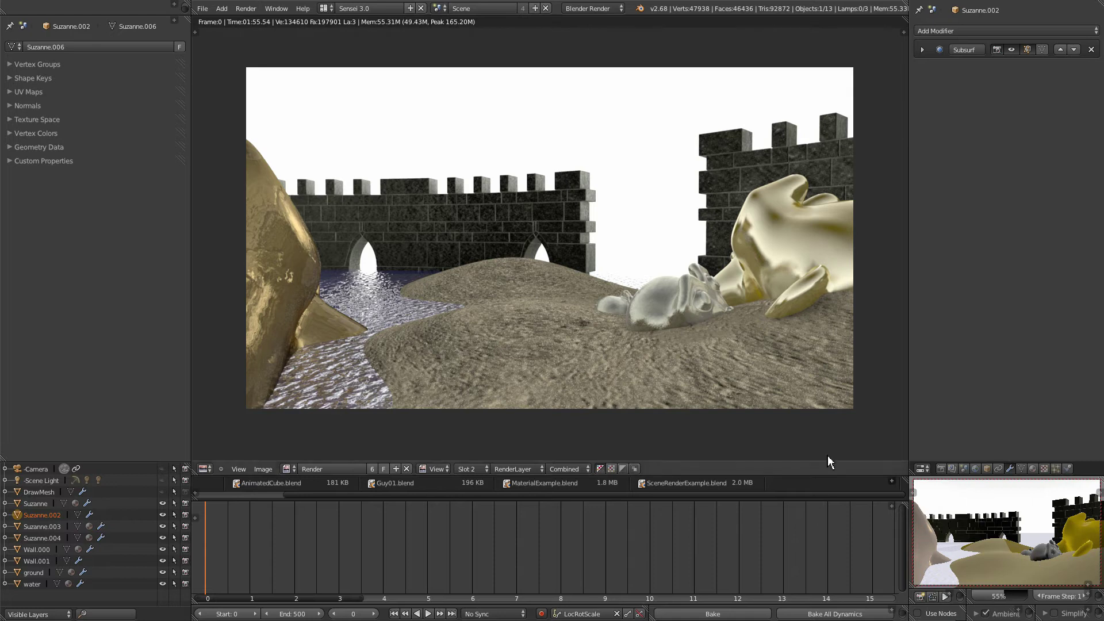
- Compare the render in Slot 1 with the ambient occlusion render in Slot 2
{"action": "left_click", "coordinate": [485, 469]}
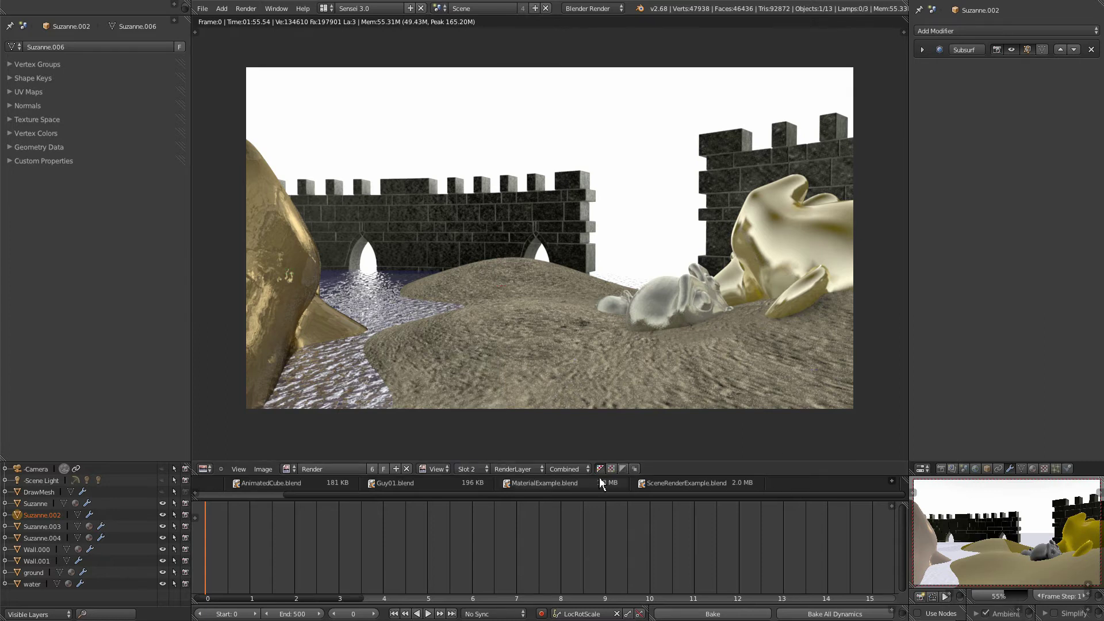
{"action": "left_click", "coordinate": [448, 467]}
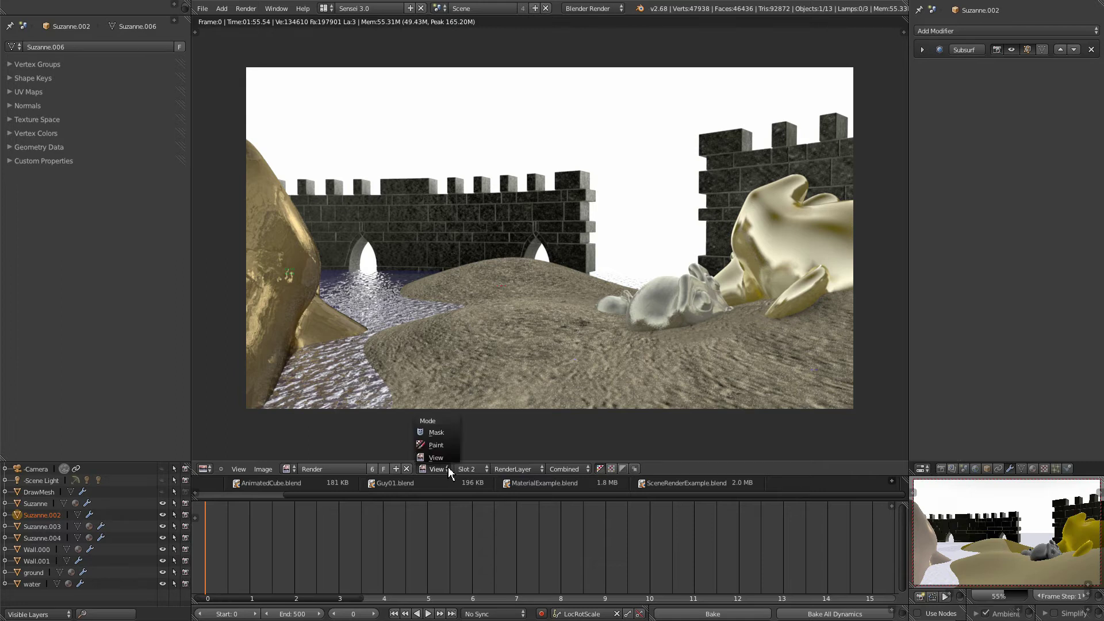
{"action": "left_click", "coordinate": [481, 468]}
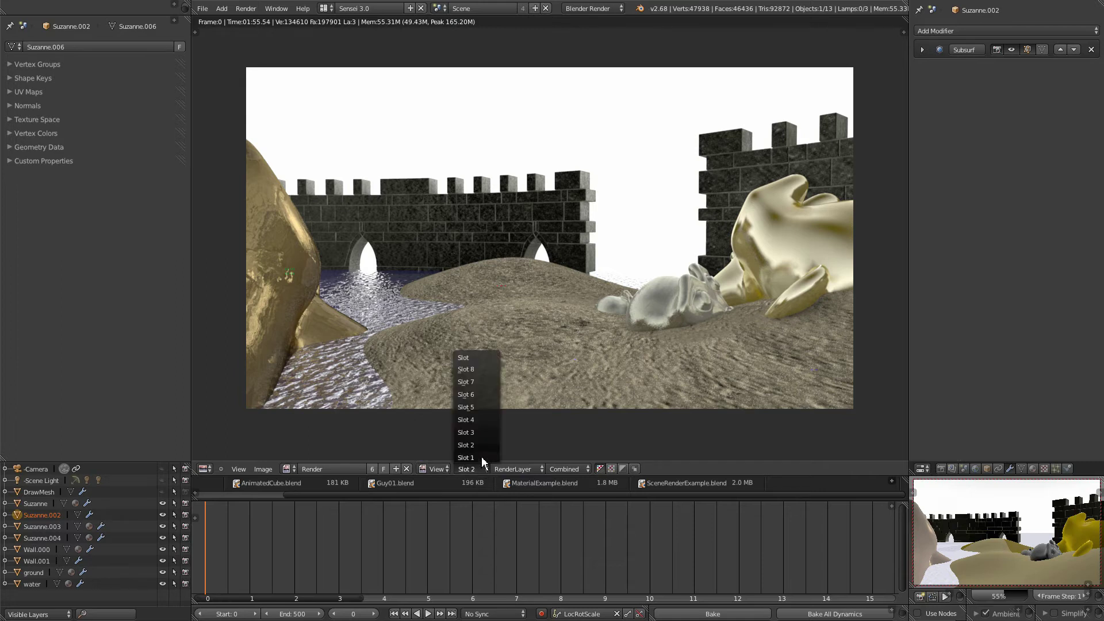
{"action": "left_click", "coordinate": [478, 458]}
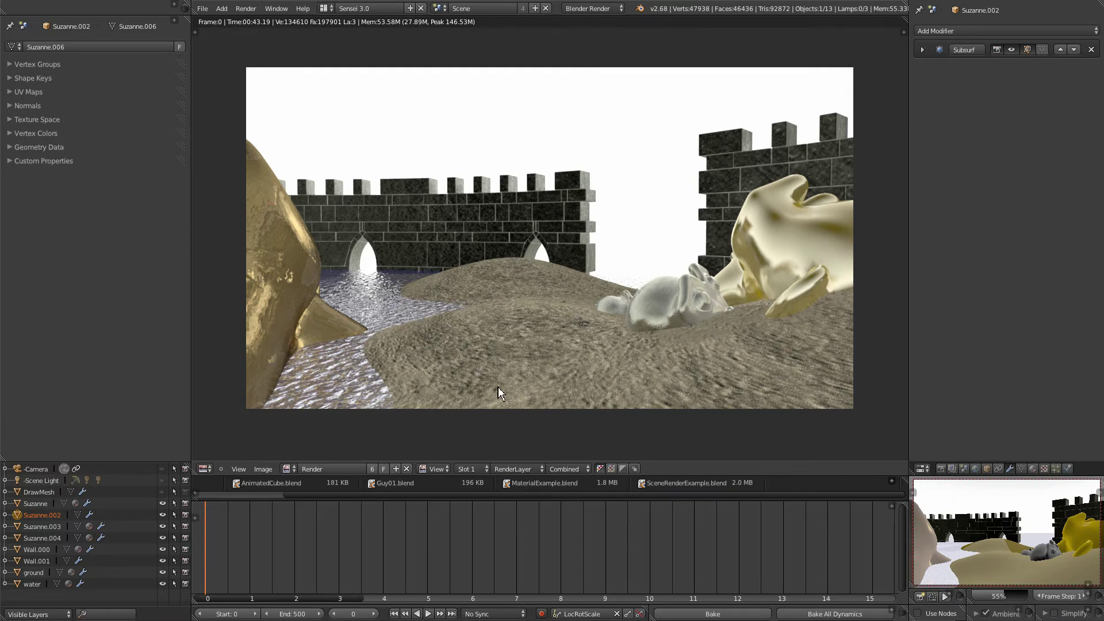
{"action": "left_click", "coordinate": [486, 469]}
{"action": "left_click", "coordinate": [482, 447]}
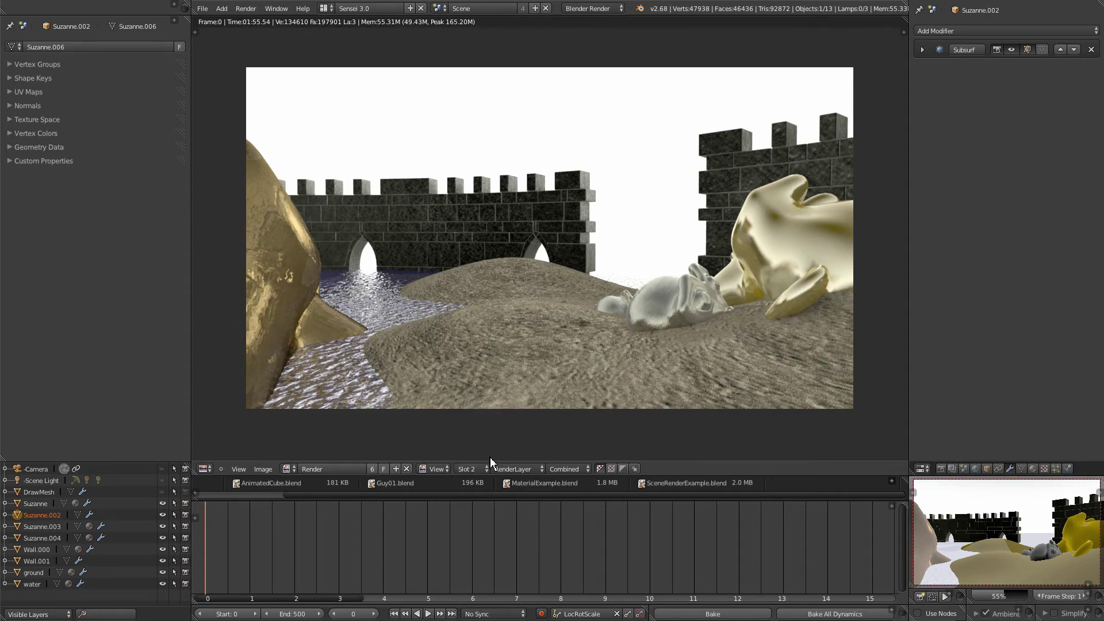
{"action": "left_click", "coordinate": [487, 469]}
{"action": "left_click", "coordinate": [485, 458]}
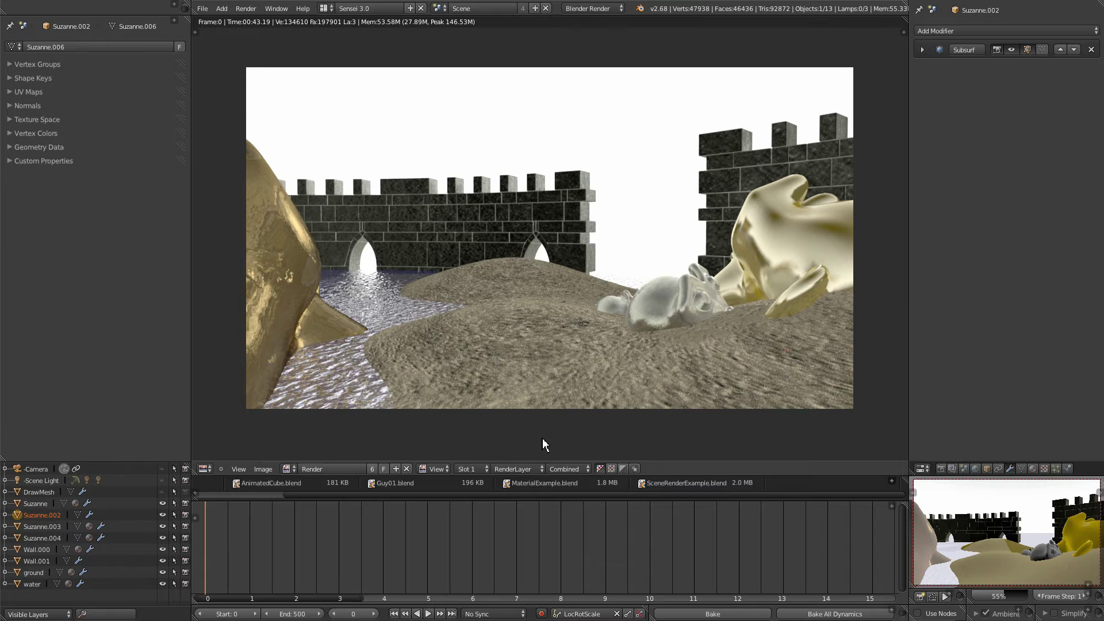
{"action": "key", "text": "j"}
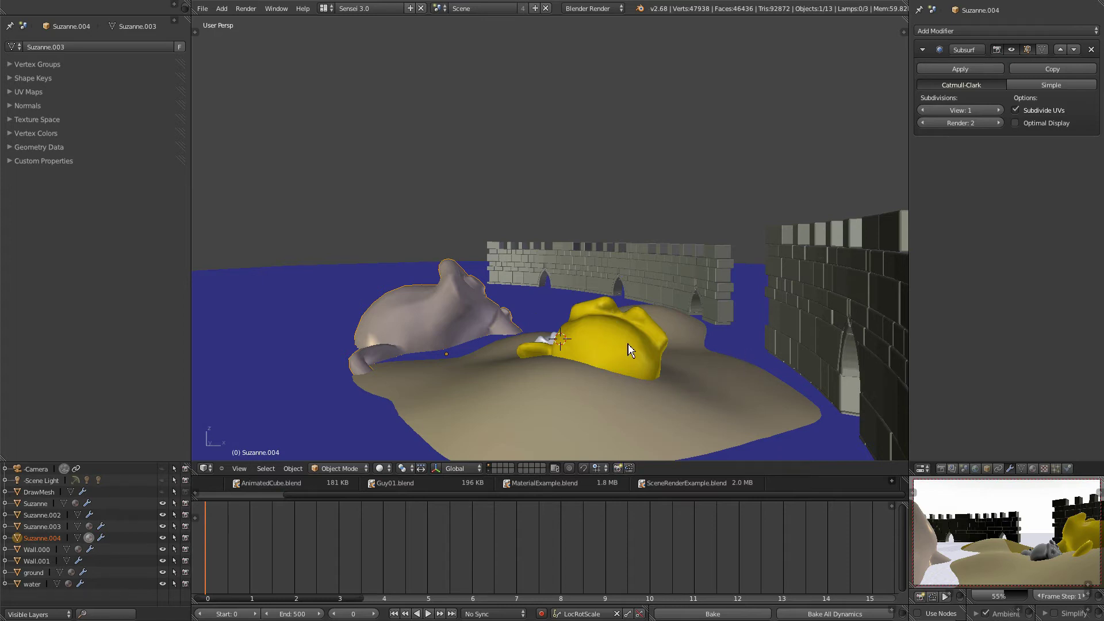
- Enable Simplify for the scene and show the render in the UV/Image Editor
{"action": "left_click", "coordinate": [1060, 615]}
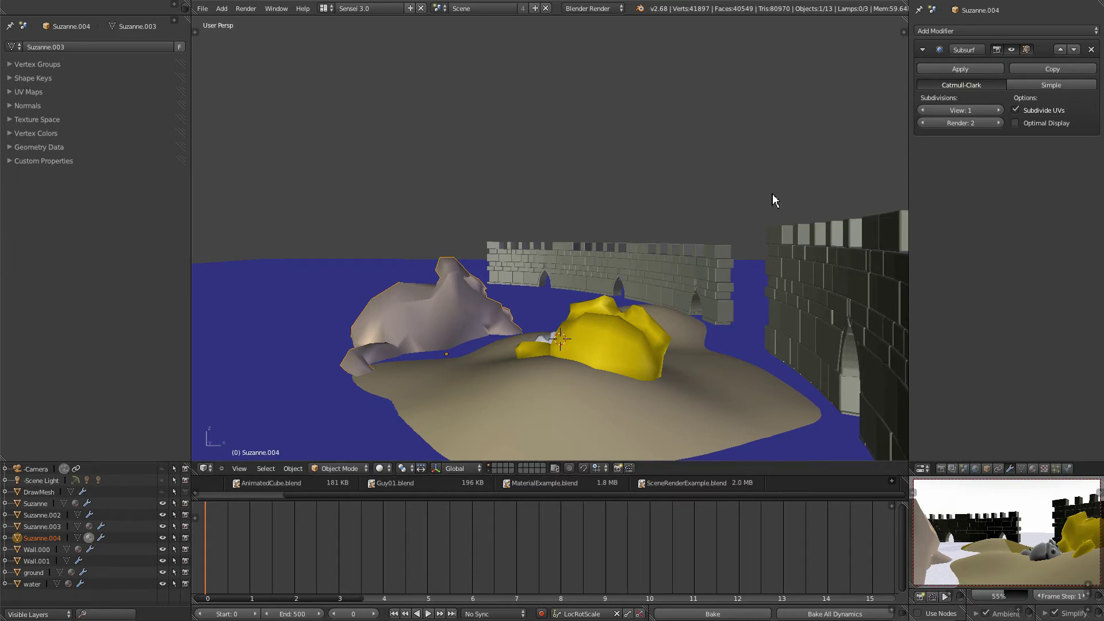
{"action": "left_click", "coordinate": [210, 468]}
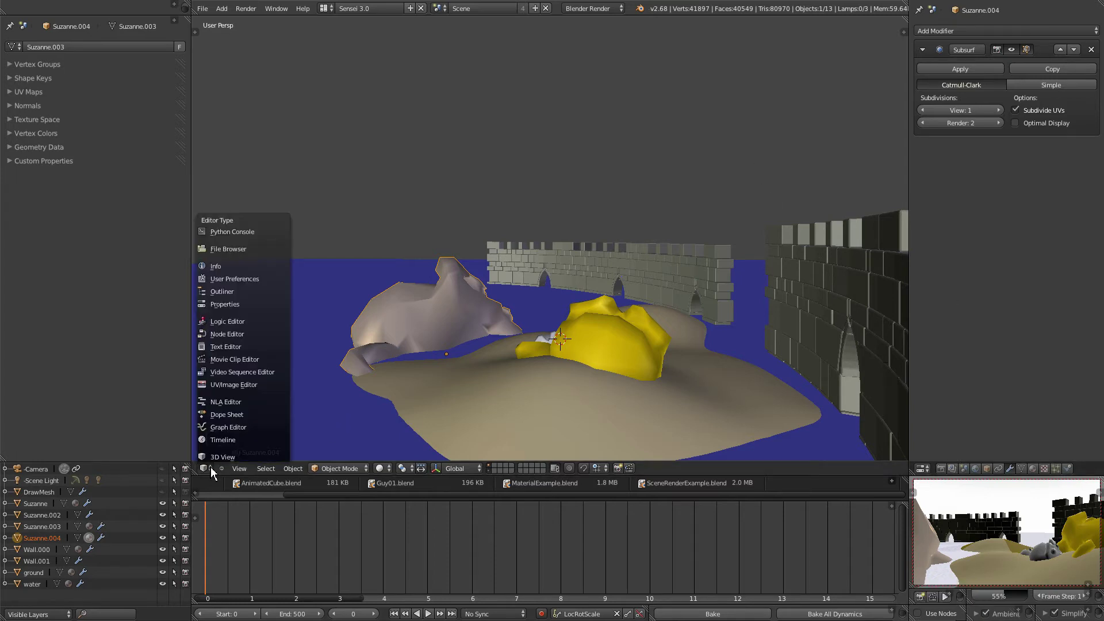
{"action": "left_click", "coordinate": [236, 384]}
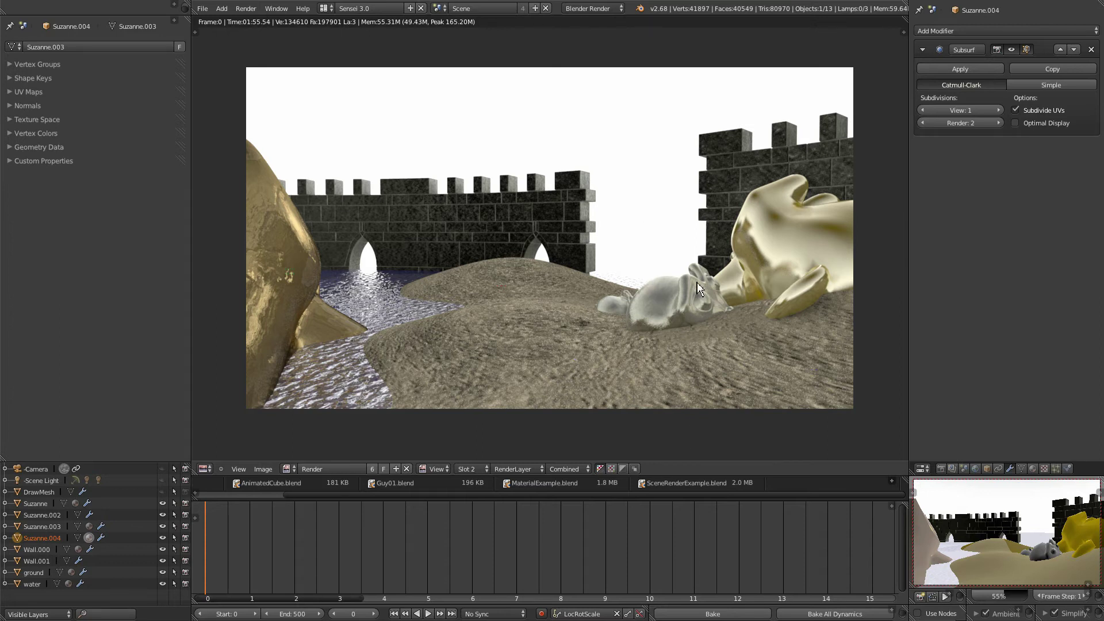
- Return to the 3D View and change the world's horizon color to a slightly darkened salmon pink
{"action": "left_click", "coordinate": [977, 470]}
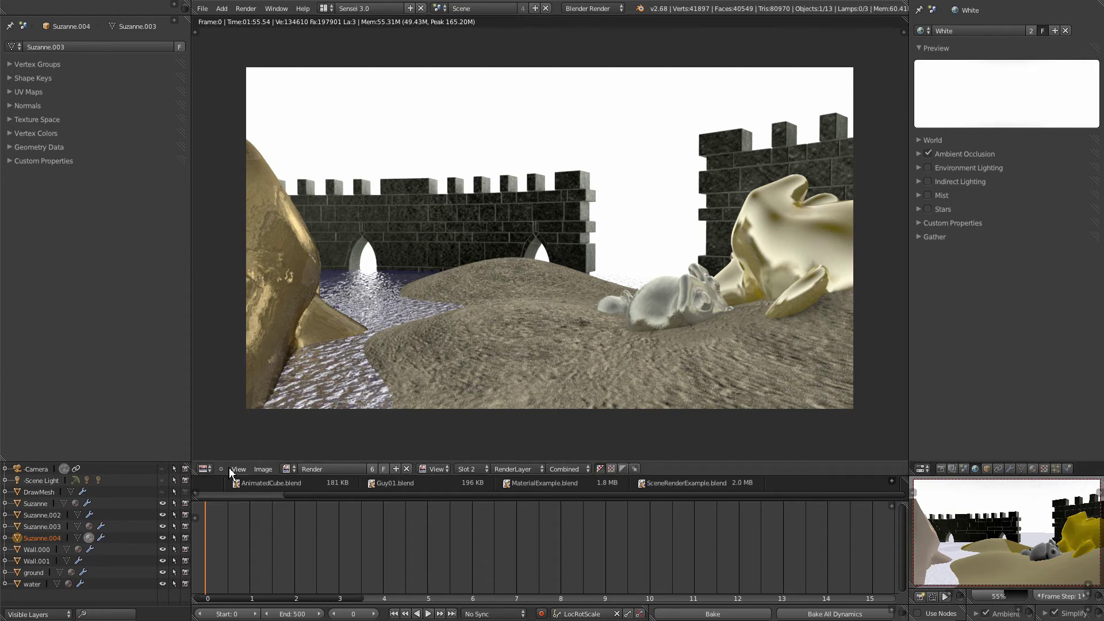
{"action": "left_click", "coordinate": [211, 466]}
{"action": "left_click", "coordinate": [212, 458]}
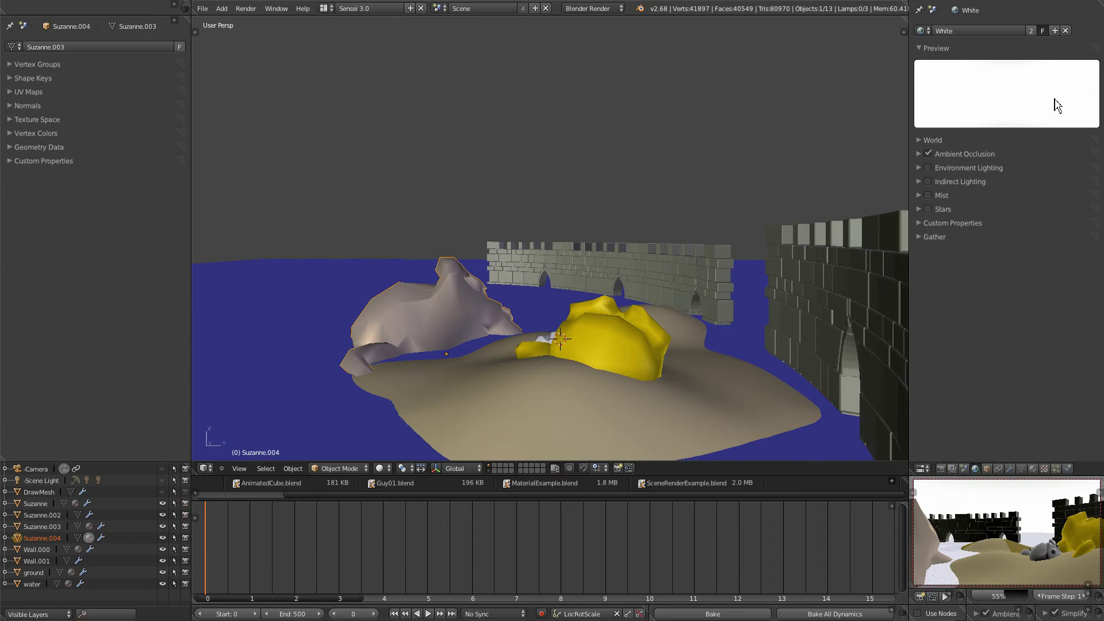
{"action": "left_click", "coordinate": [924, 140]}
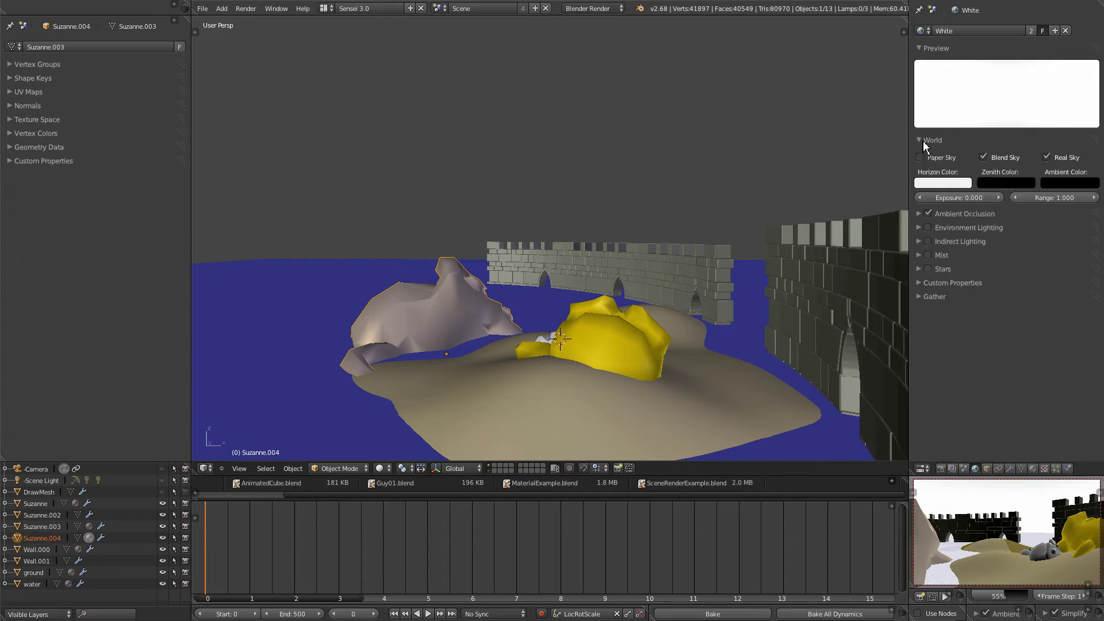
{"action": "left_click", "coordinate": [955, 184]}
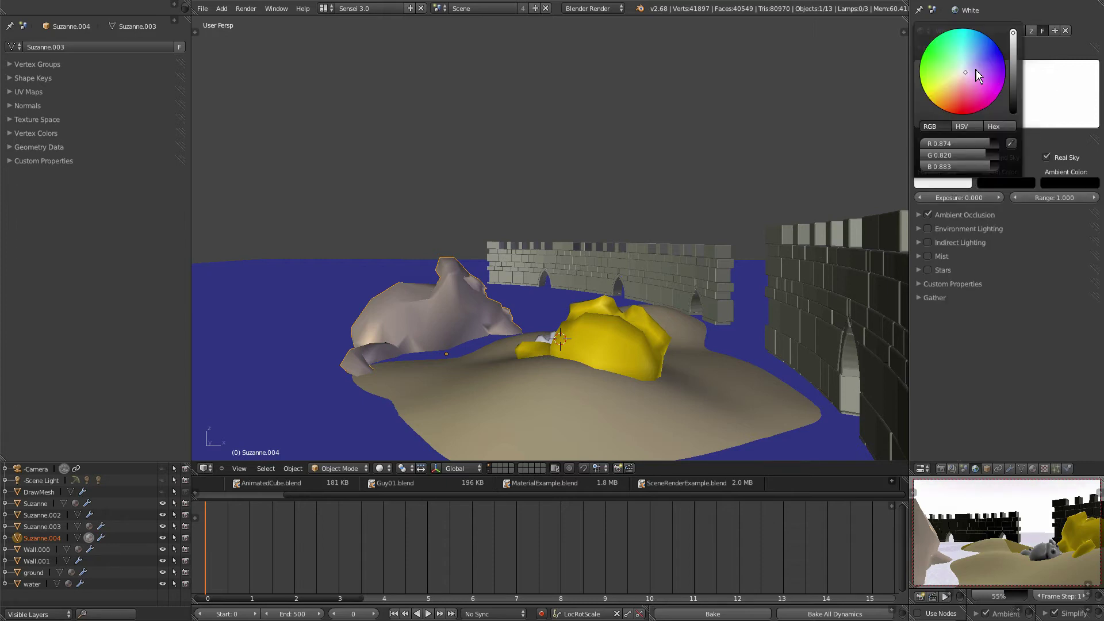
{"action": "left_click_drag", "start_coordinate": [983, 68], "coordinate": [940, 105]}
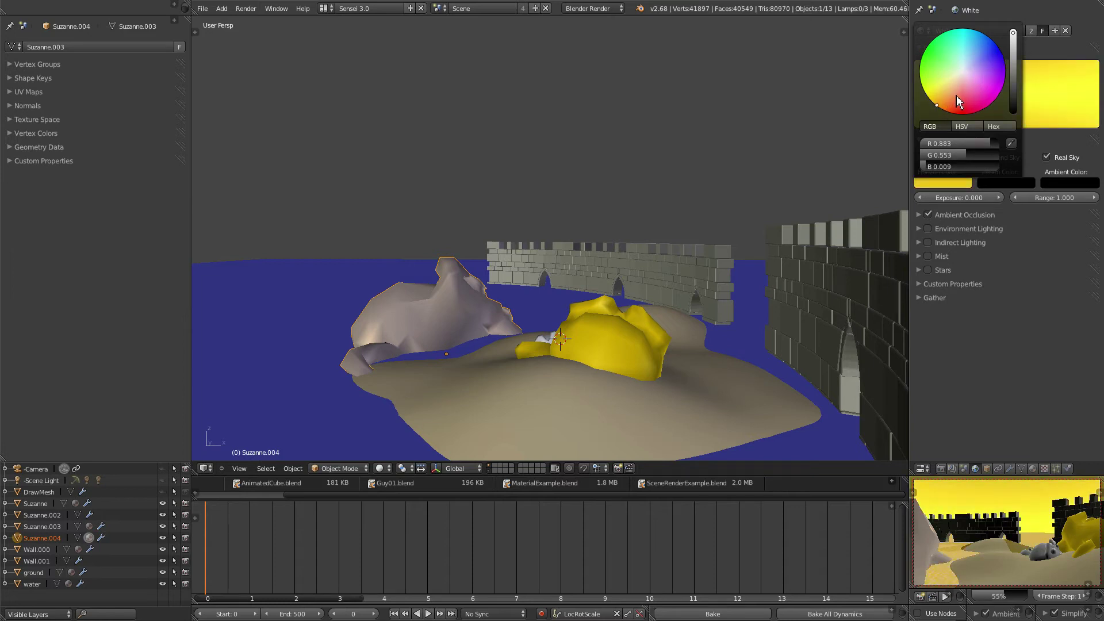
{"action": "left_click", "coordinate": [956, 104]}
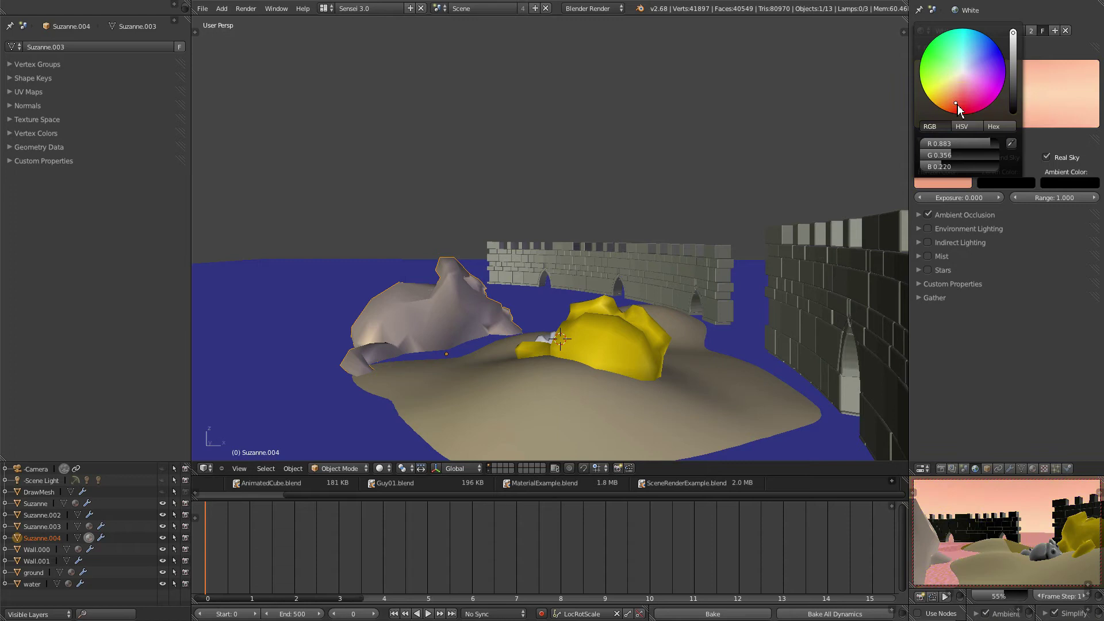
{"action": "left_click", "coordinate": [1015, 42]}
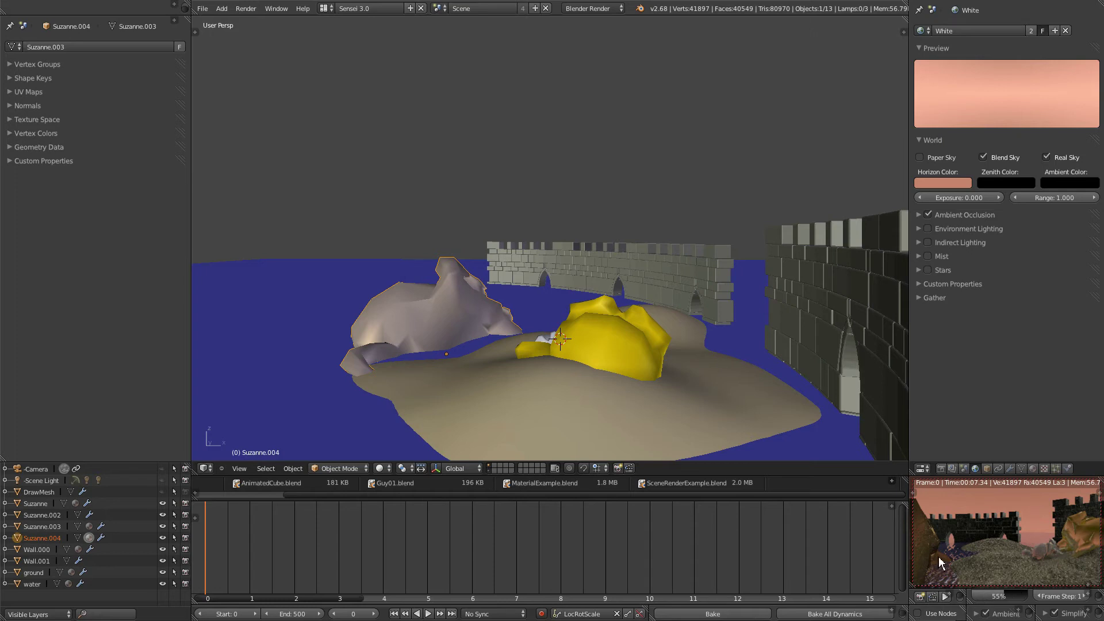
- Check the preview without ambient occlusion, and render the scene at 35% resolution
{"action": "left_click", "coordinate": [987, 614]}
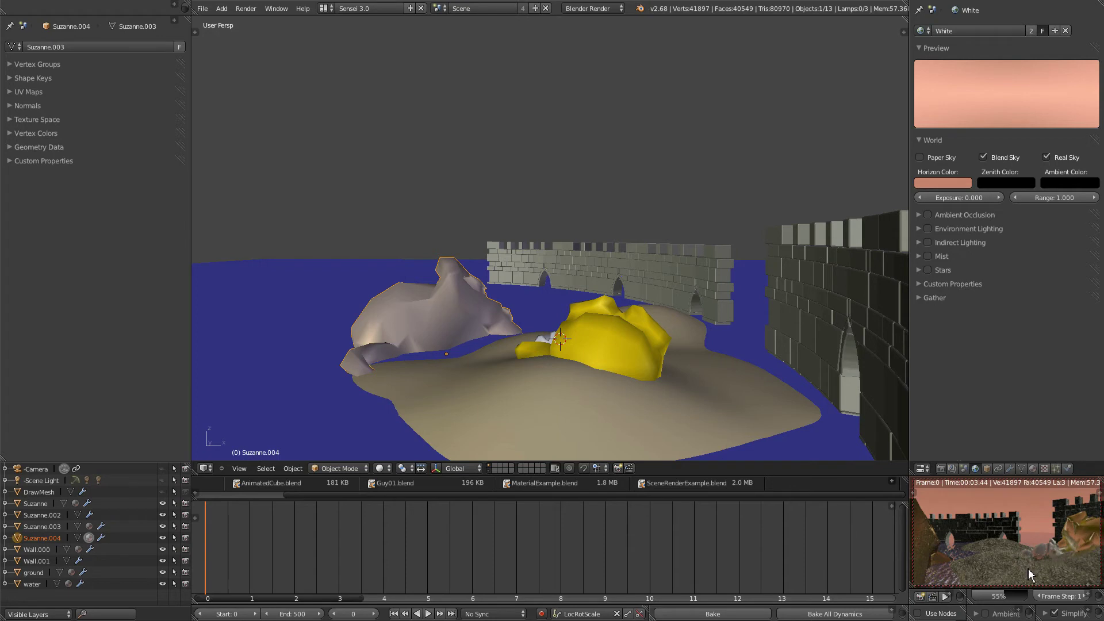
{"action": "key", "text": "F12"}
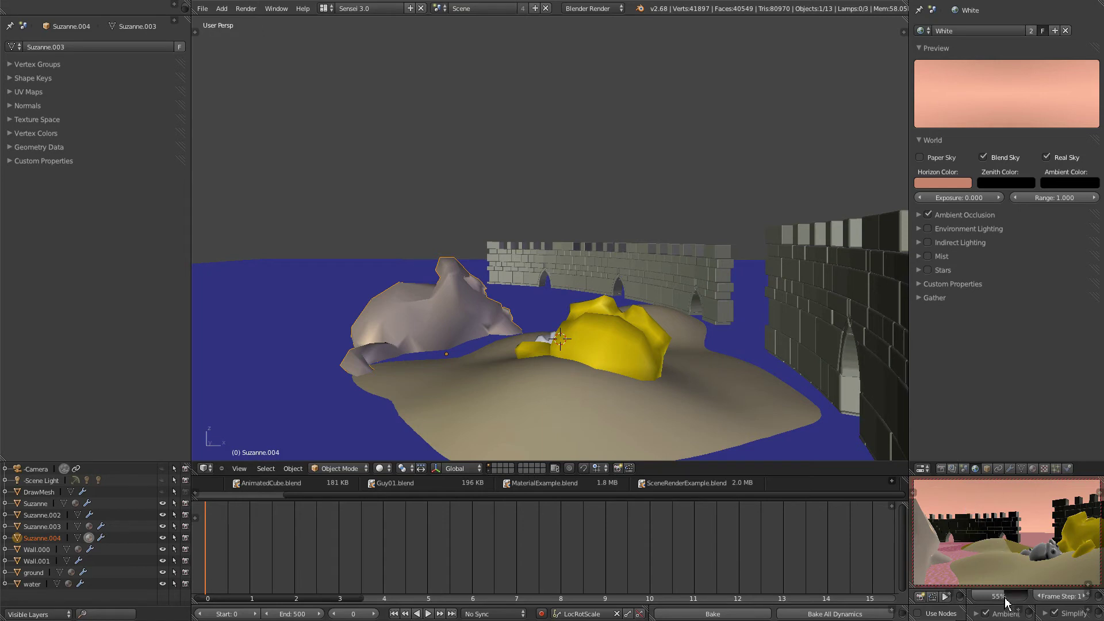
{"action": "left_click_drag", "start_coordinate": [1004, 603], "coordinate": [996, 602]}
{"action": "left_click", "coordinate": [923, 601]}
- Inspect the new render up close and set its zoom ratio to 1:1
{"action": "scroll", "coordinate": [601, 364], "scroll_direction": "up", "scroll_amount": 2}
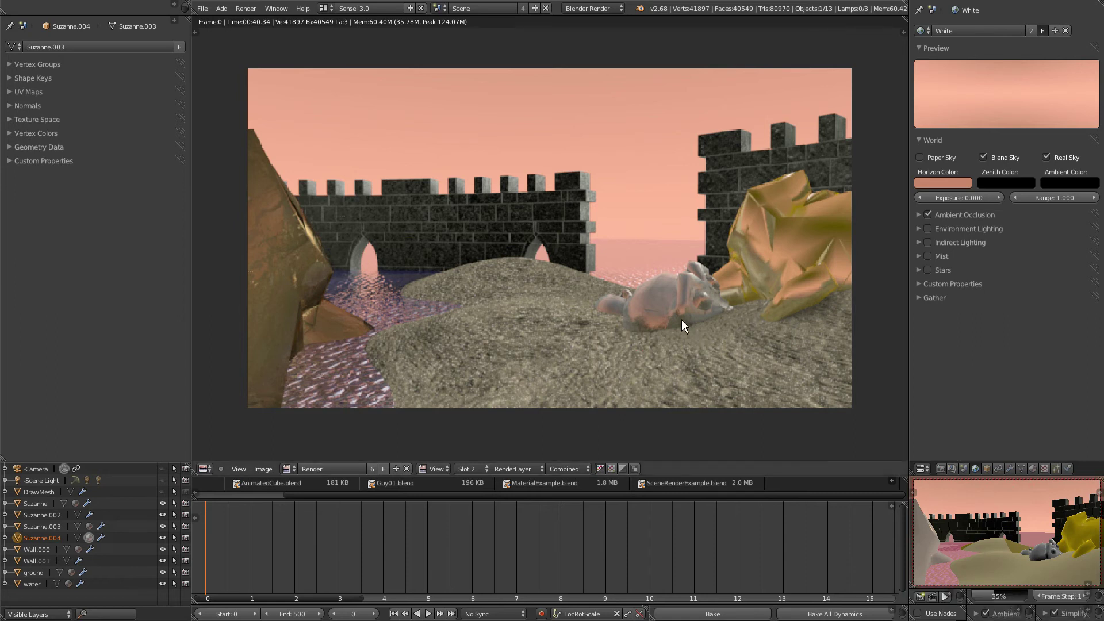
{"action": "left_click", "coordinate": [241, 469]}
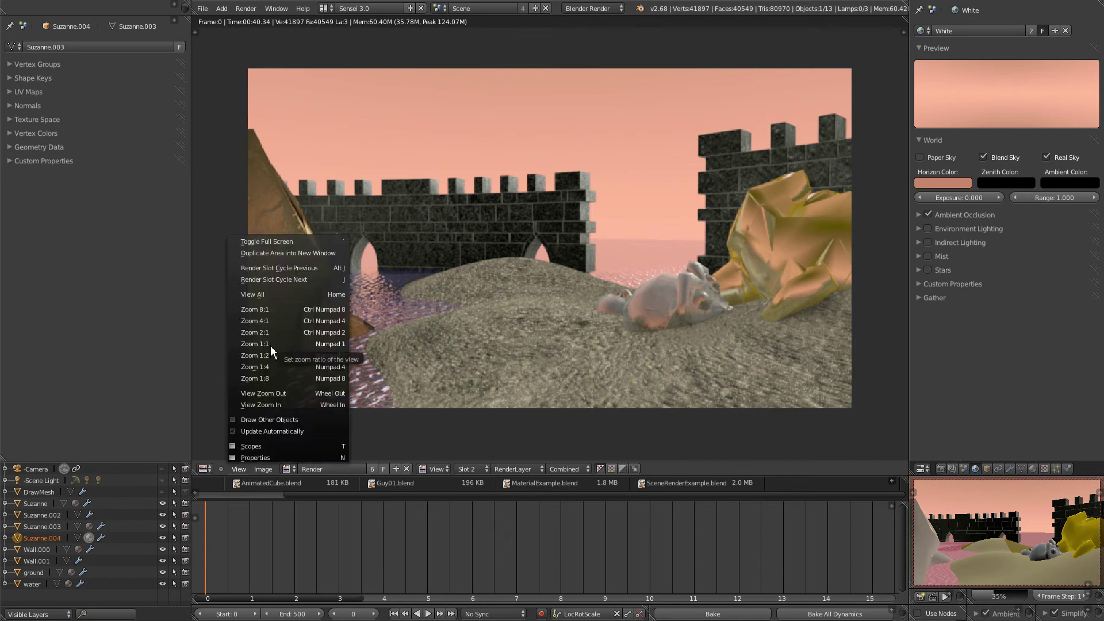
{"action": "left_click", "coordinate": [268, 345]}
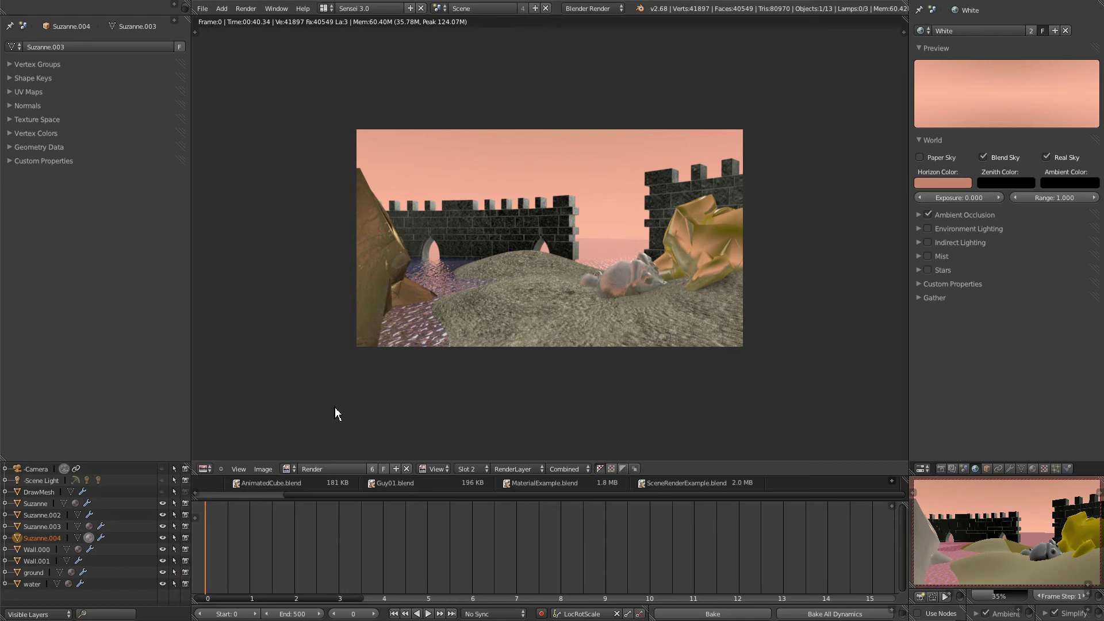
- Return to the 3D View and select the small grey Suzanne model beside the yellow one
{"action": "left_click", "coordinate": [214, 467]}
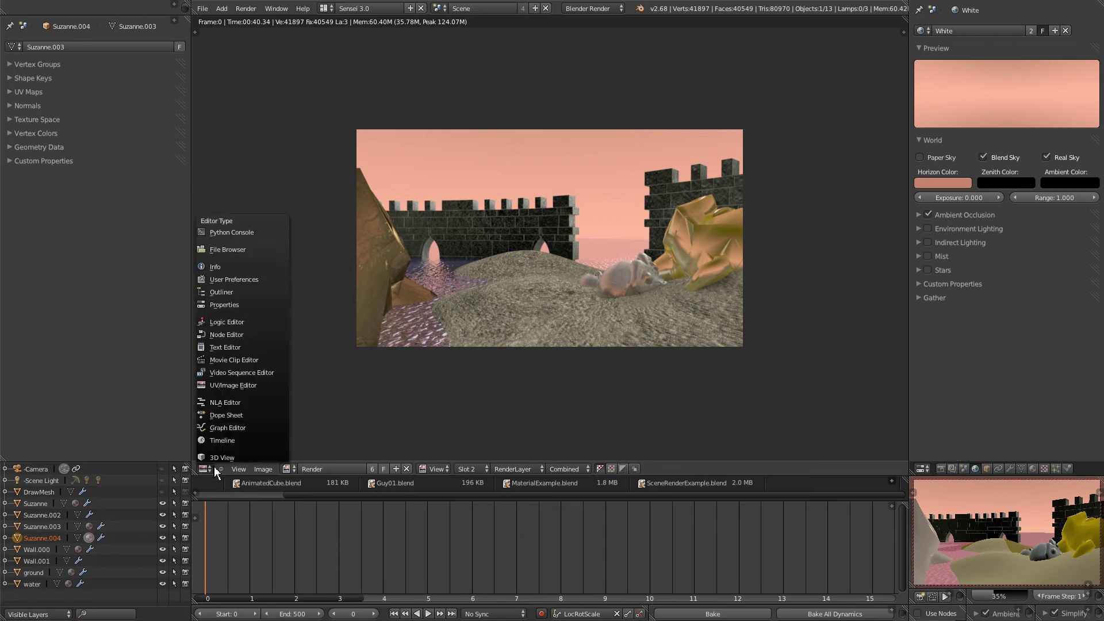
{"action": "left_click", "coordinate": [223, 458]}
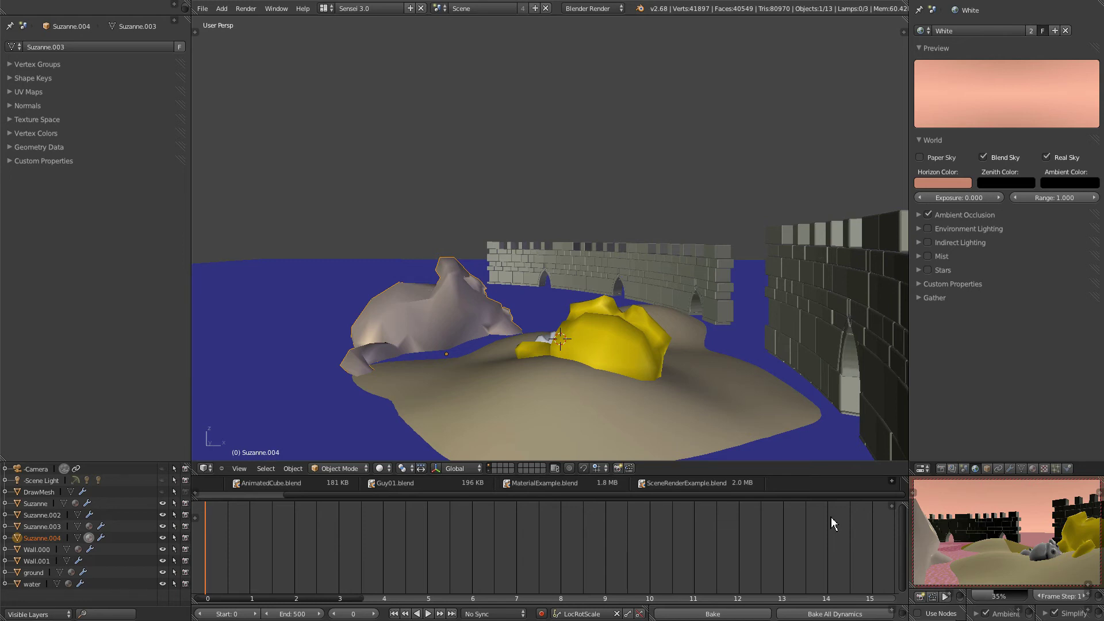
{"action": "mouse_move", "coordinate": [587, 368]}
{"action": "middle_mouse_down"}
{"action": "mouse_move", "coordinate": [624, 426]}
{"action": "mouse_move", "coordinate": [624, 387]}
{"action": "mouse_move", "coordinate": [584, 382]}
{"action": "middle_mouse_up"}
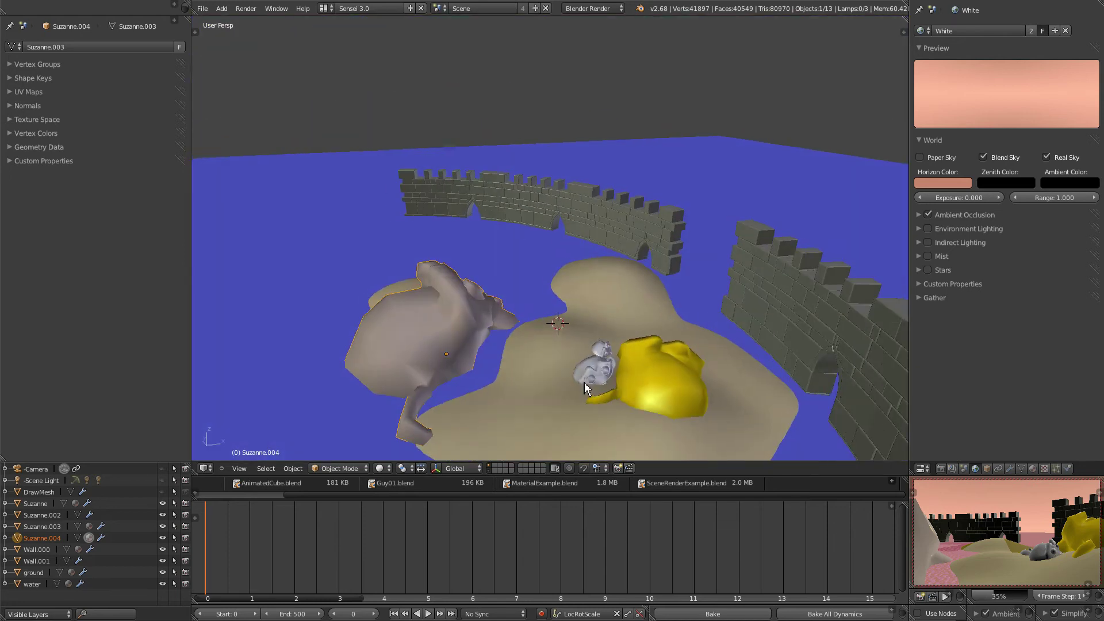
{"action": "right_click", "coordinate": [607, 381]}
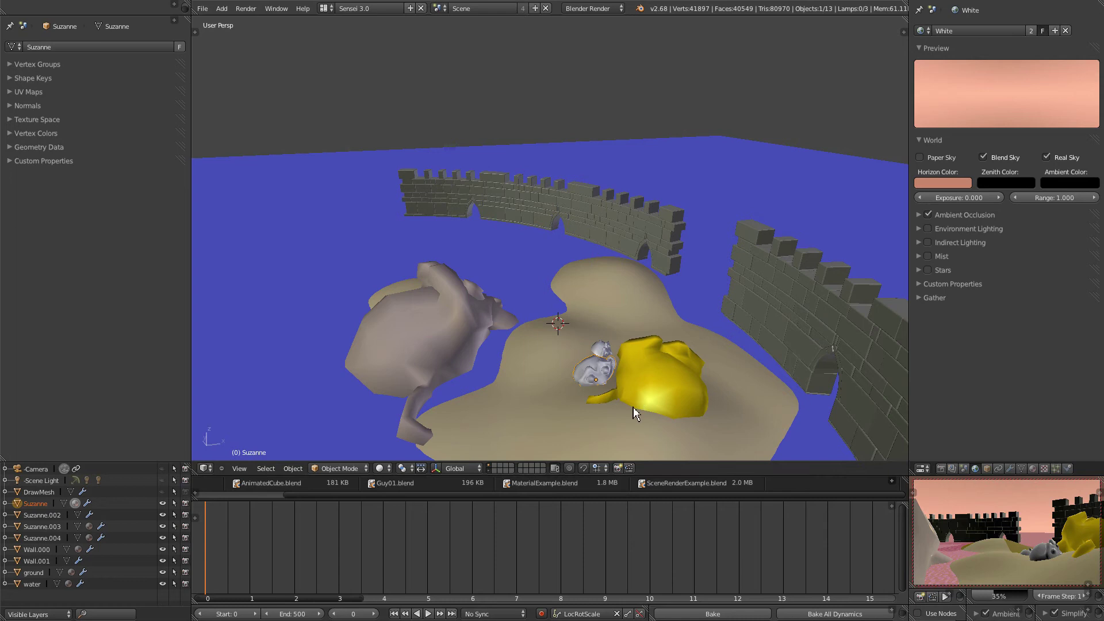
- Set the camera's depth of field focus object to Suzanne and enable Use Nodes for compositing
{"action": "left_click", "coordinate": [39, 473]}
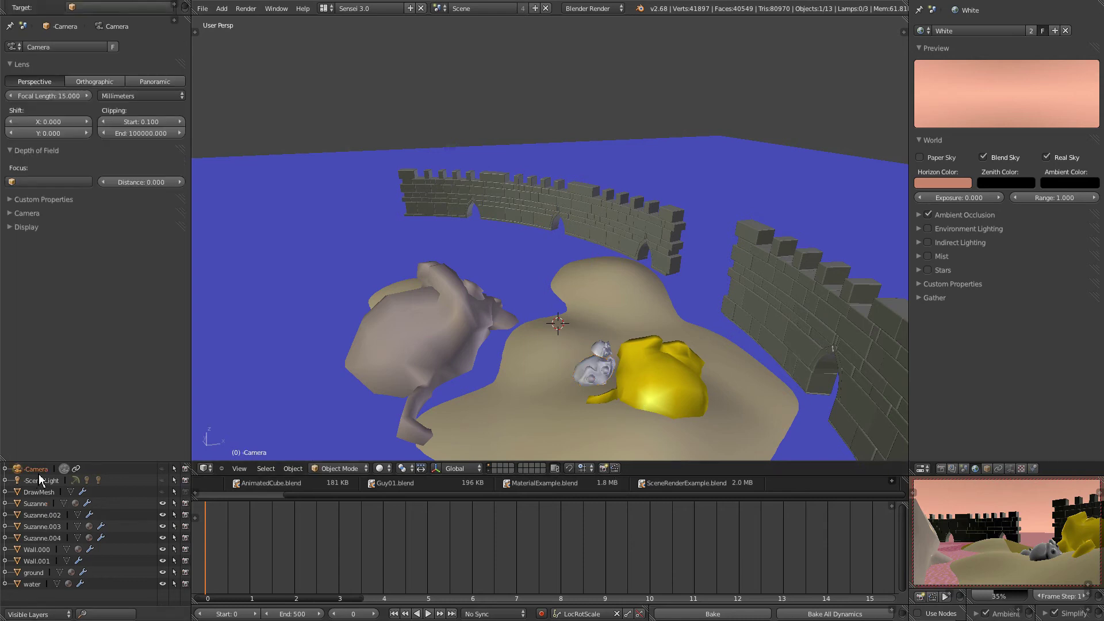
{"action": "left_click", "coordinate": [41, 183]}
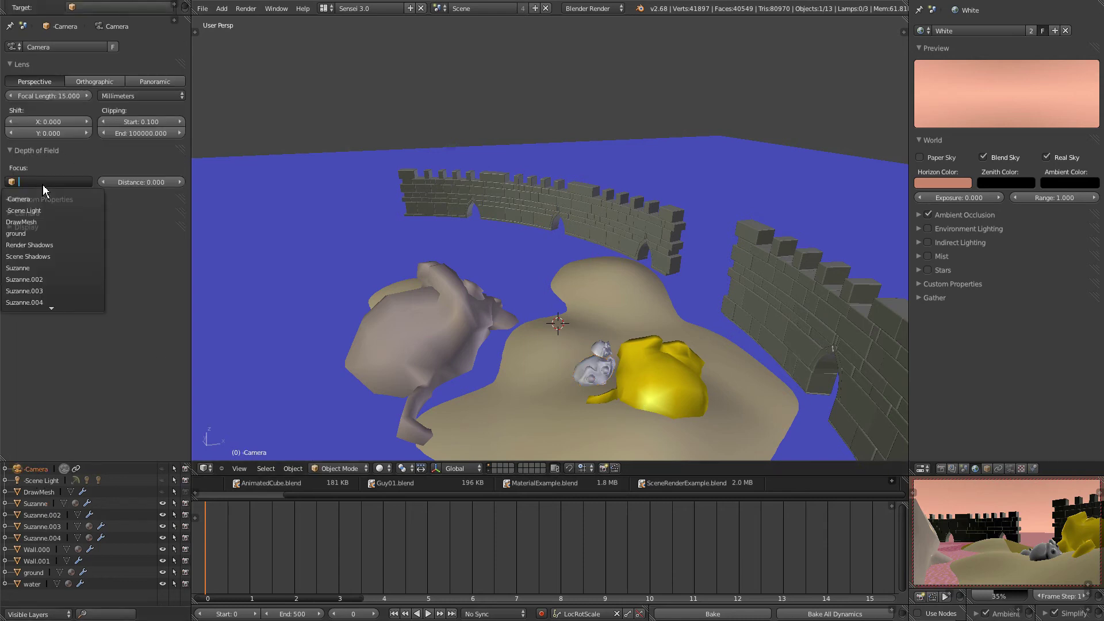
{"action": "left_click", "coordinate": [31, 270]}
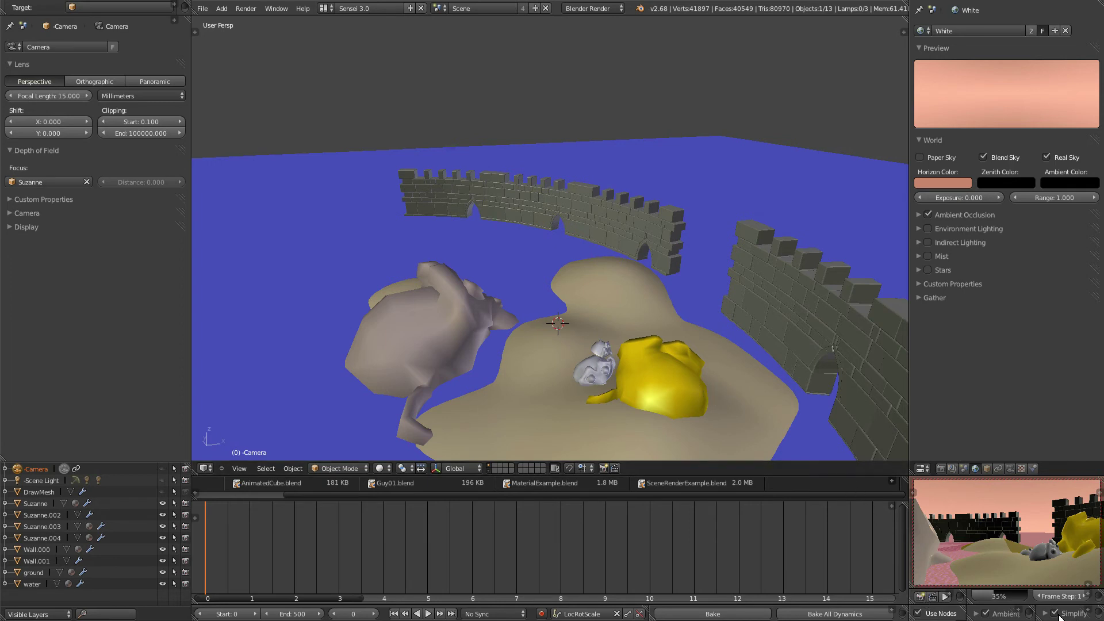
- Turn off Simplify and render the scene at 35% resolution and again at 100%
{"action": "left_click", "coordinate": [1057, 614]}
{"action": "left_click", "coordinate": [920, 598]}
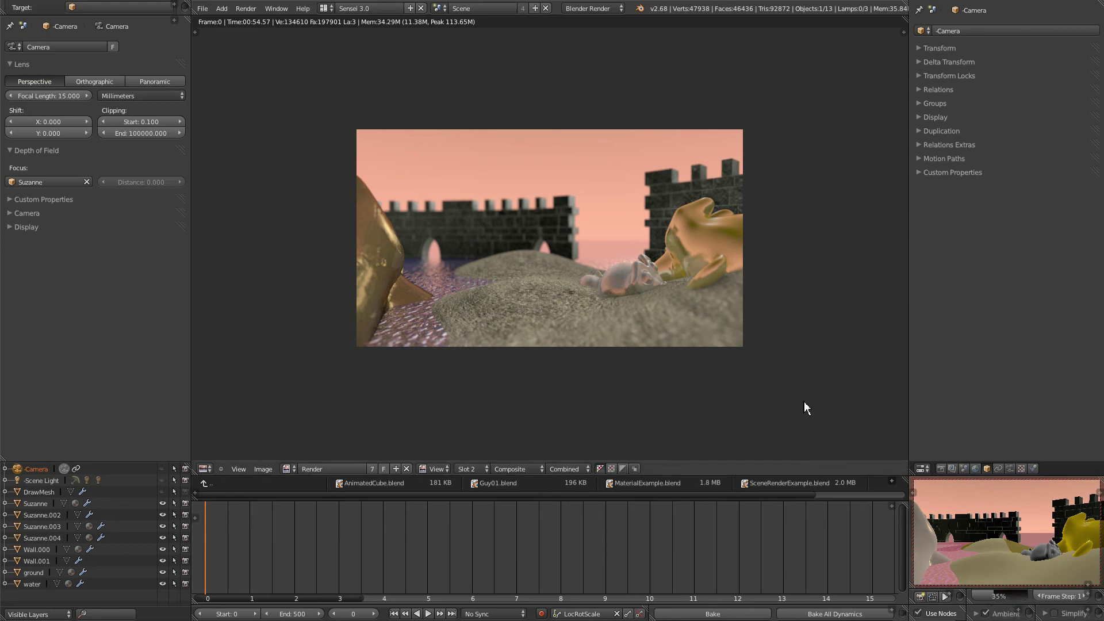
{"action": "left_click_drag", "start_coordinate": [992, 598], "coordinate": [1077, 604]}
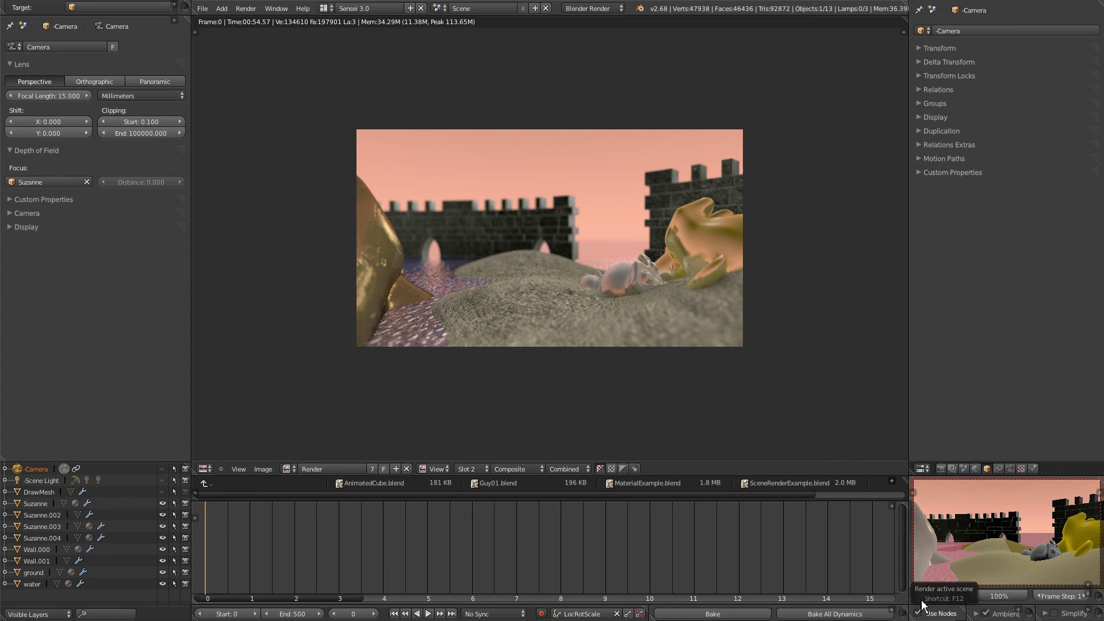
{"action": "left_click", "coordinate": [926, 598]}
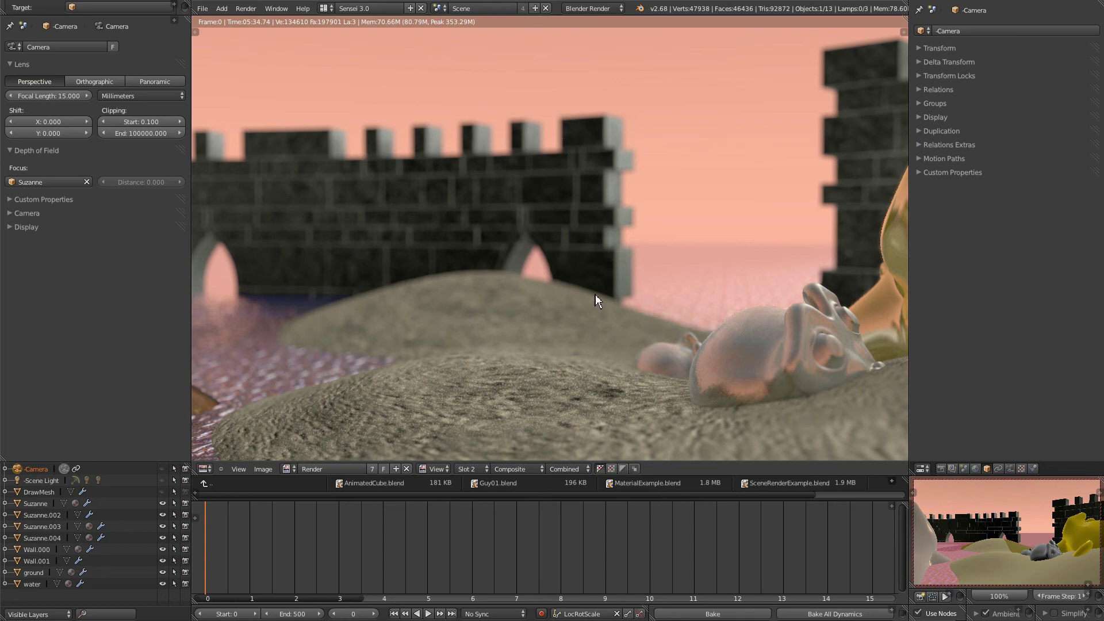
- Inspect the full-resolution render in a maximized view, checking the depth of field blur around the small Suzanne
{"action": "key", "text": "ctrl+Up"}
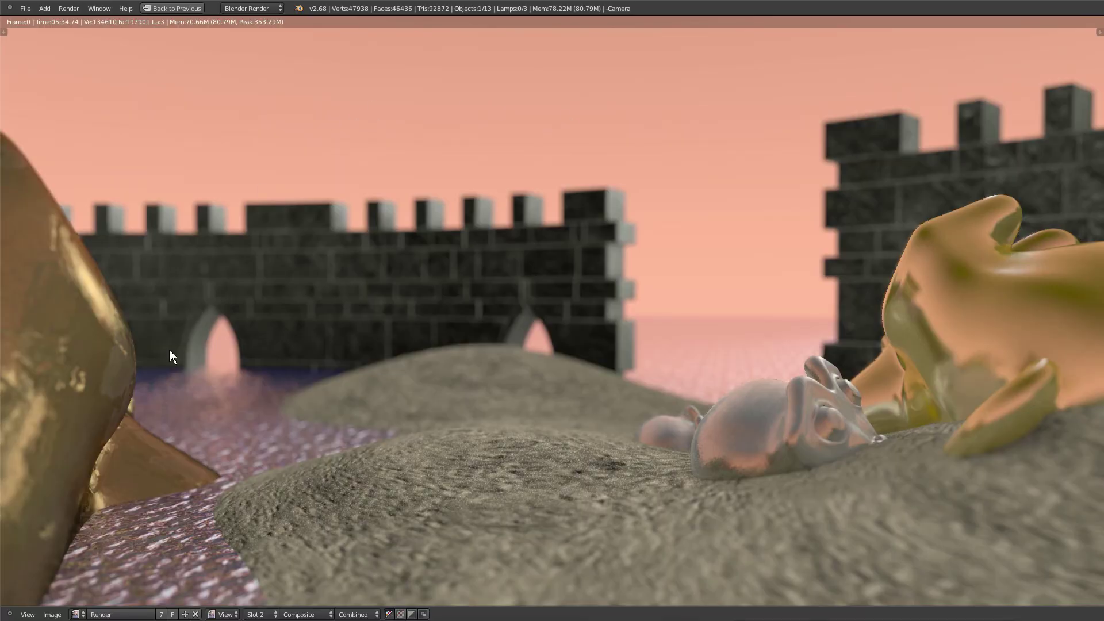
{"action": "middle_click_drag", "start_coordinate": [784, 370], "coordinate": [855, 357]}
{"action": "middle_click_drag", "start_coordinate": [602, 409], "coordinate": [543, 416]}
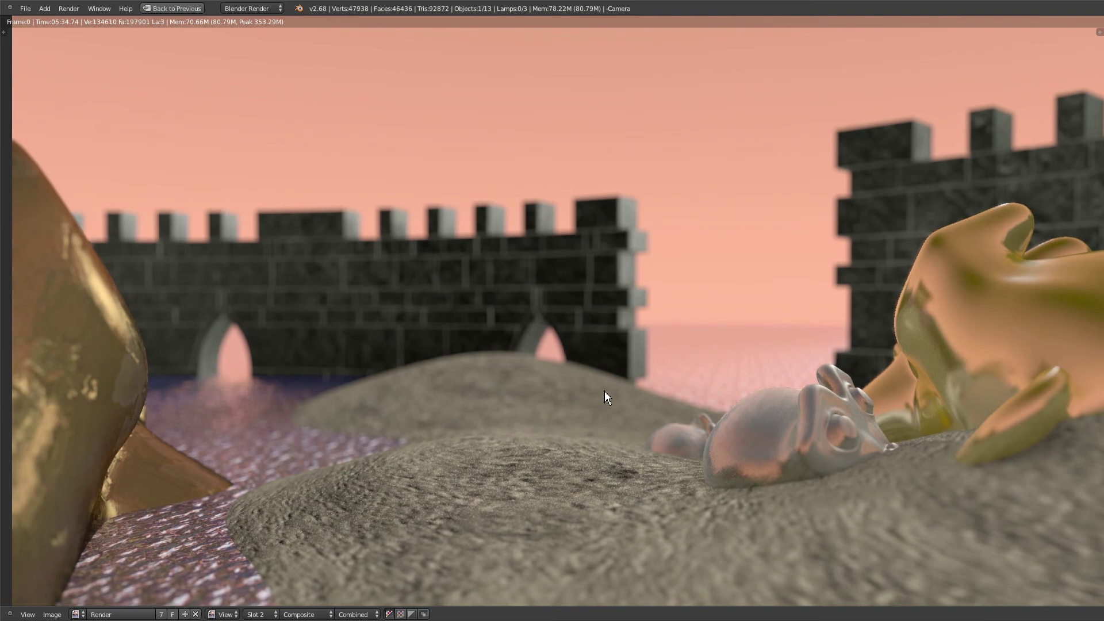
{"action": "key", "text": "Escape"}
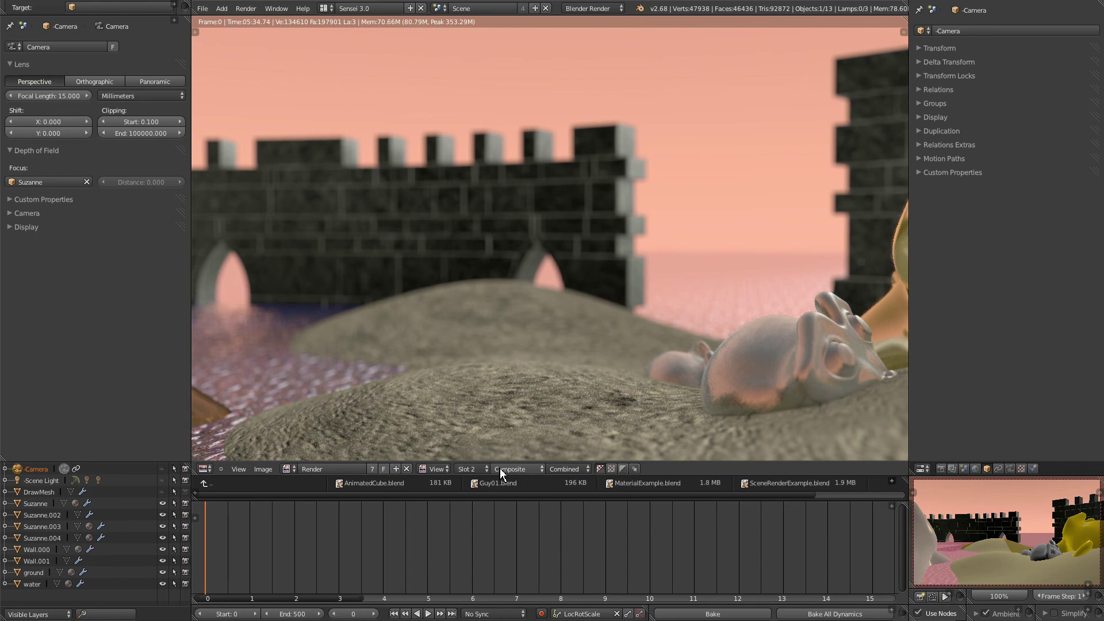
- Expand the scene's Color Management settings and add three control points to the combined curve
{"action": "left_click", "coordinate": [966, 472]}
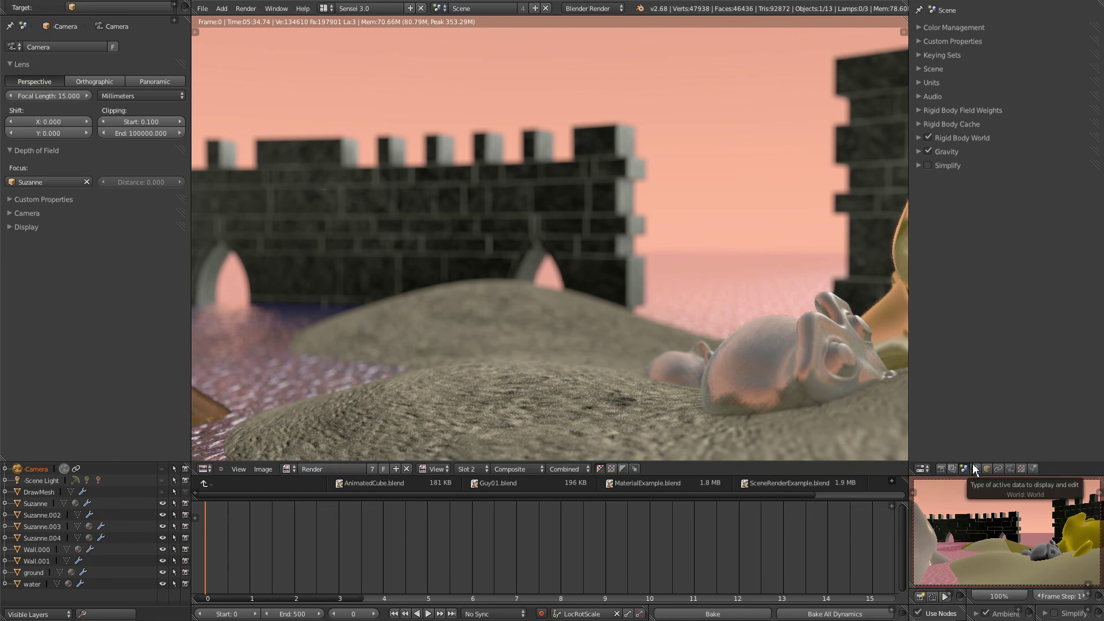
{"action": "left_click", "coordinate": [920, 28]}
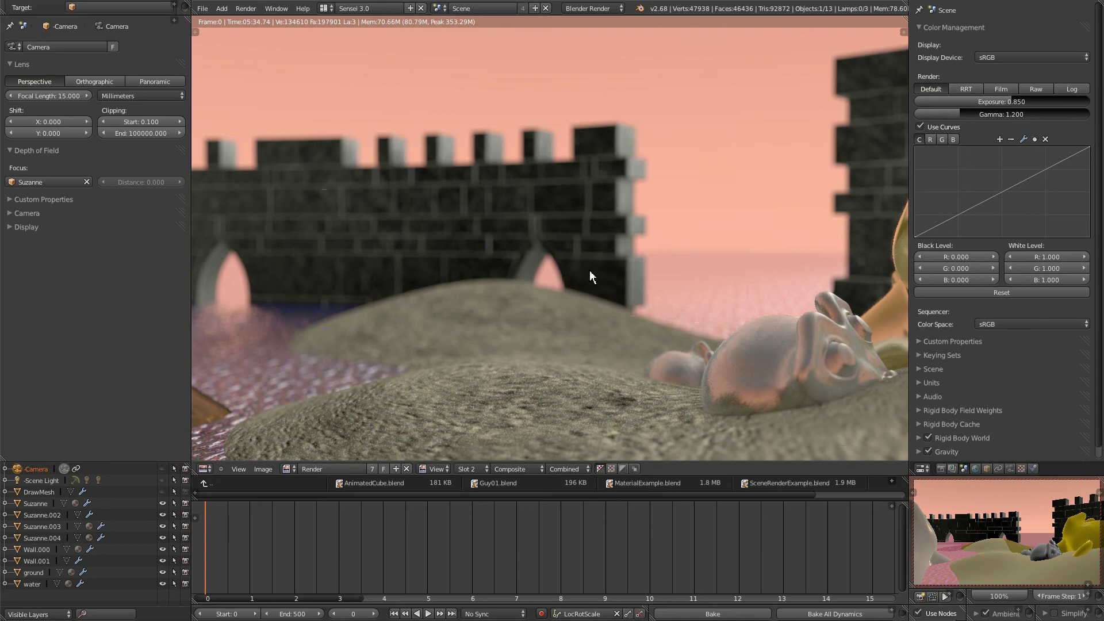
{"action": "scroll", "coordinate": [588, 271], "scroll_direction": "down", "scroll_amount": 2}
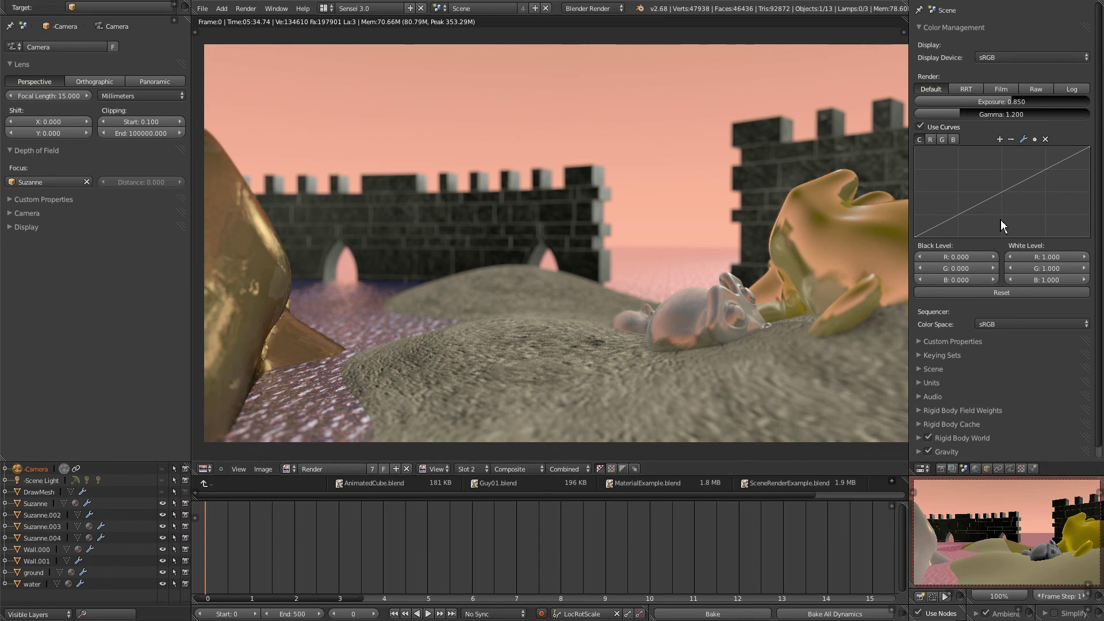
{"action": "left_click_drag", "start_coordinate": [947, 223], "coordinate": [974, 208]}
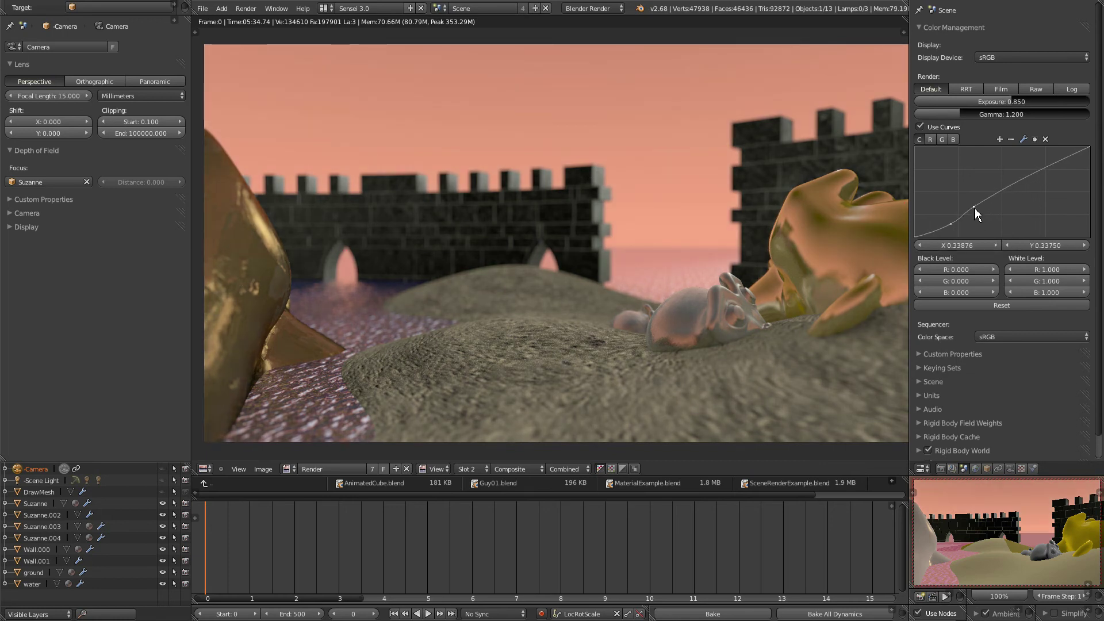
{"action": "left_click", "coordinate": [1021, 180]}
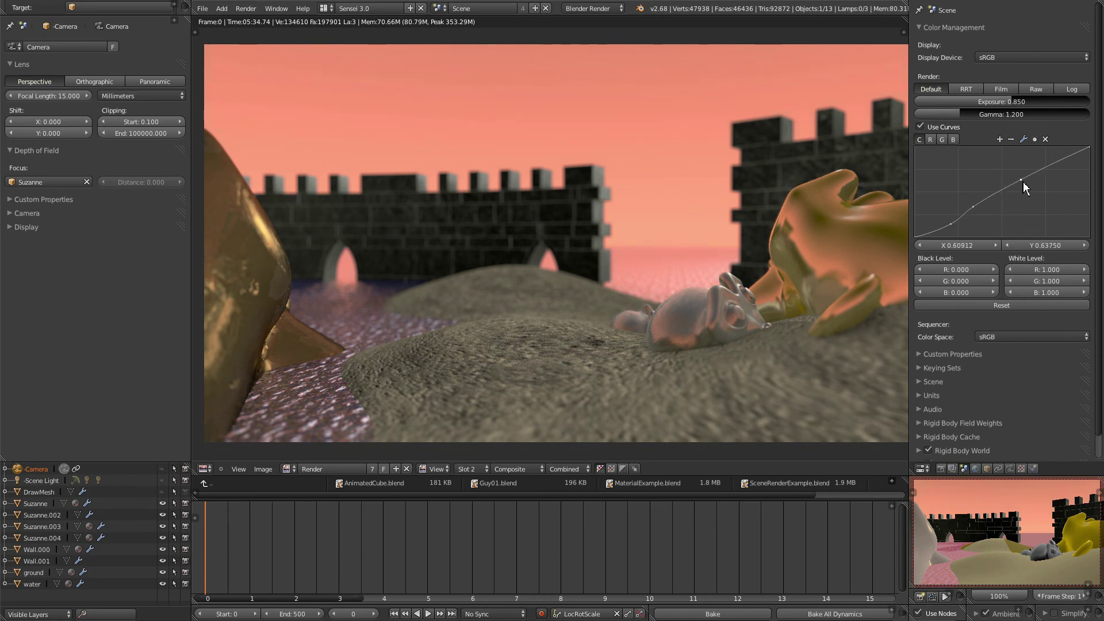
- Reshape the color curve into an S, raising the upper point and placing the middle point at X 0.47557, Y 0.38125
{"action": "left_click_drag", "start_coordinate": [1023, 182], "coordinate": [999, 209]}
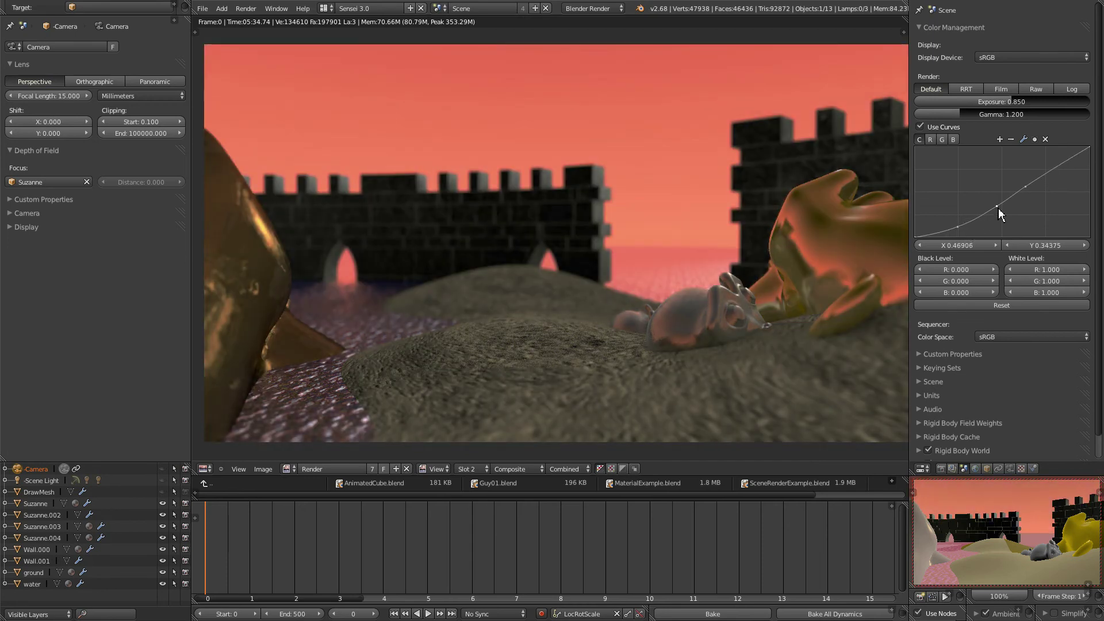
{"action": "mouse_move", "coordinate": [1018, 174]}
{"action": "left_mouse_down"}
{"action": "mouse_move", "coordinate": [1028, 185]}
{"action": "mouse_move", "coordinate": [1018, 172]}
{"action": "left_mouse_up"}
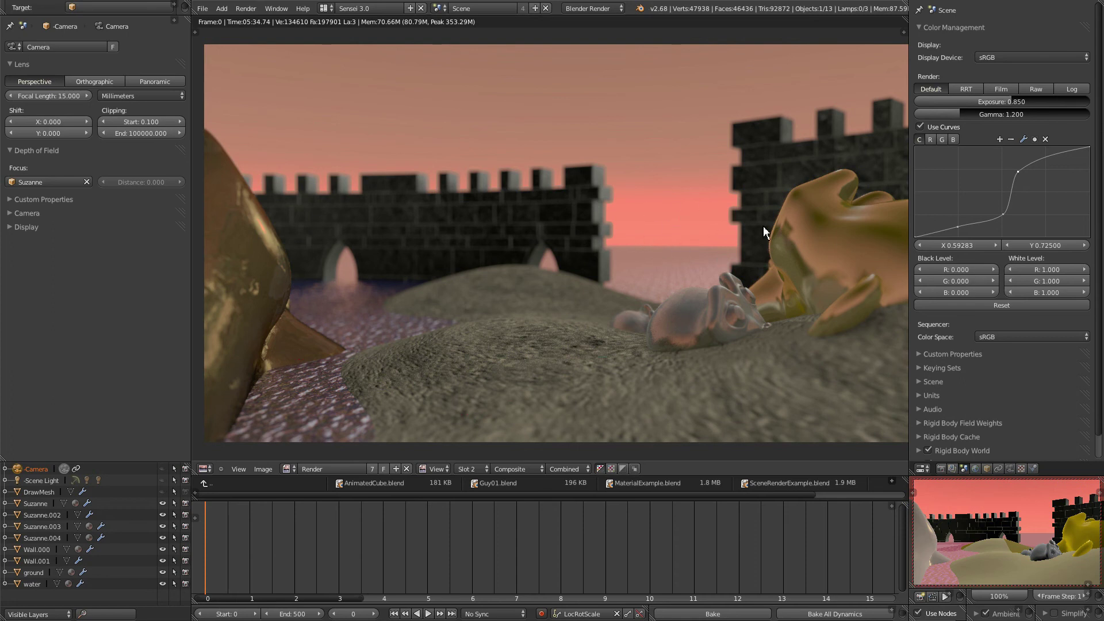
{"action": "mouse_move", "coordinate": [1020, 171]}
{"action": "left_mouse_down"}
{"action": "mouse_move", "coordinate": [1036, 179]}
{"action": "mouse_move", "coordinate": [1028, 168]}
{"action": "left_mouse_up"}
{"action": "left_click_drag", "start_coordinate": [1003, 216], "coordinate": [996, 202]}
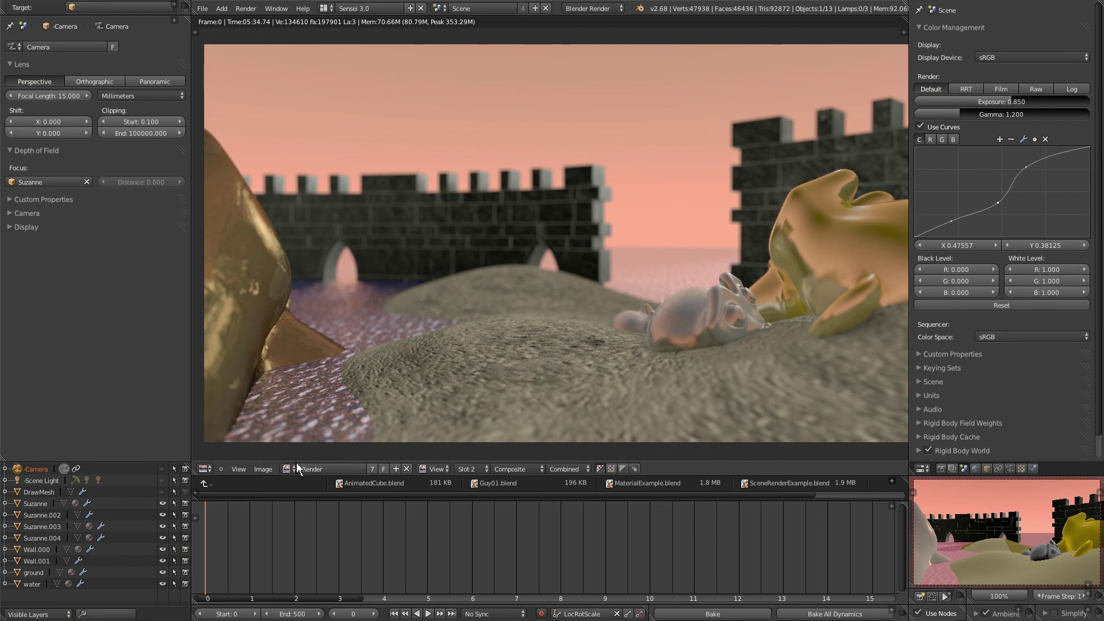
- Start saving the render as an image and set the destination to the Desktop folder
{"action": "left_click", "coordinate": [262, 471]}
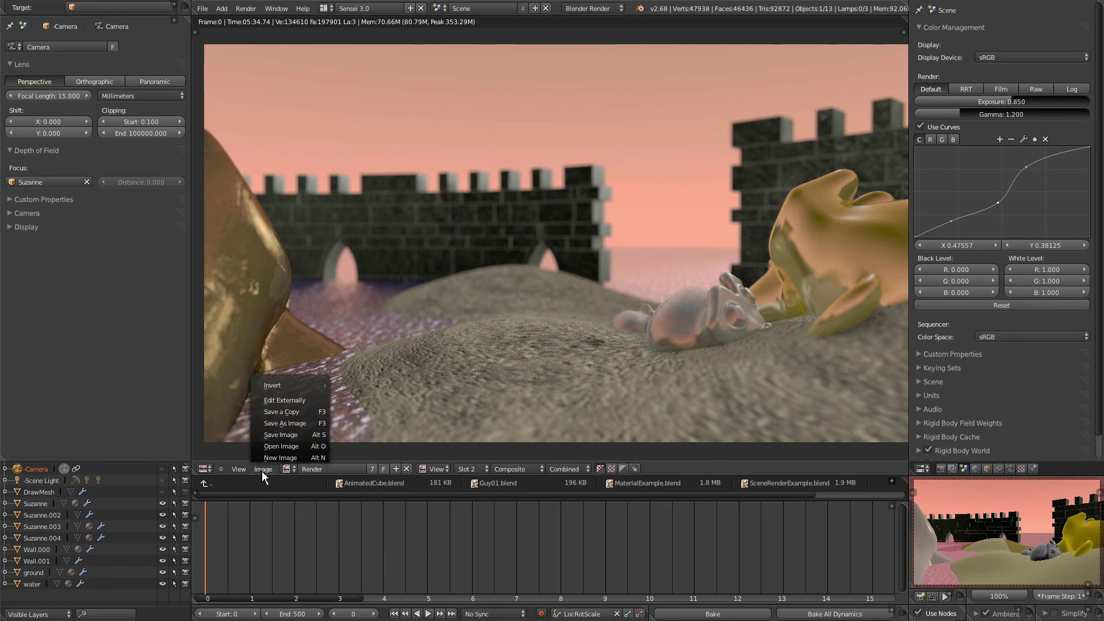
{"action": "left_click", "coordinate": [294, 425]}
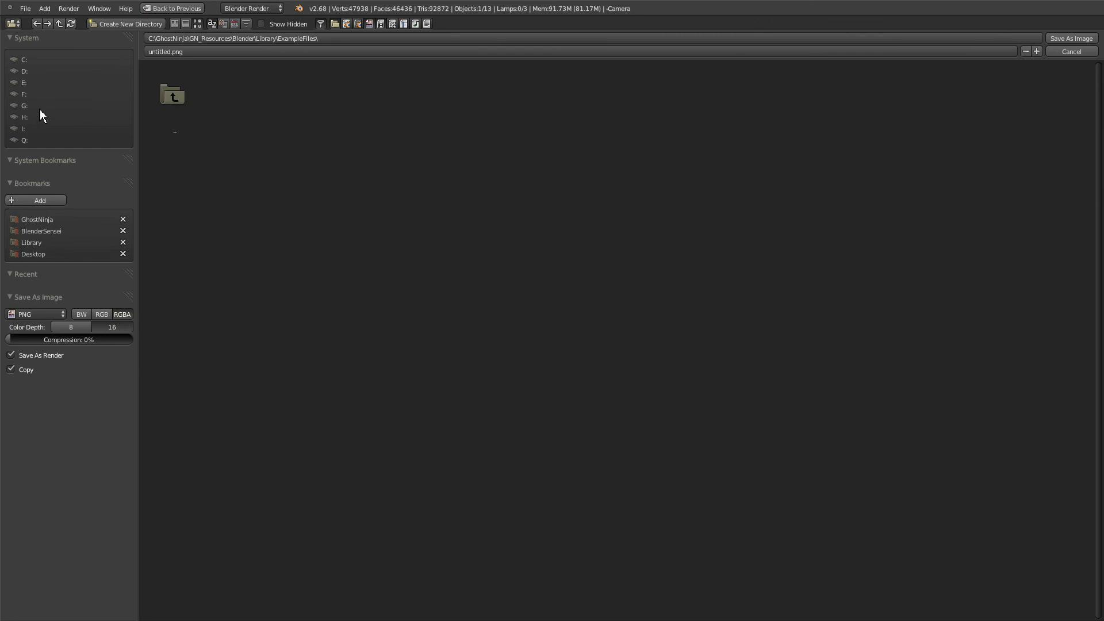
{"action": "left_click", "coordinate": [23, 64]}
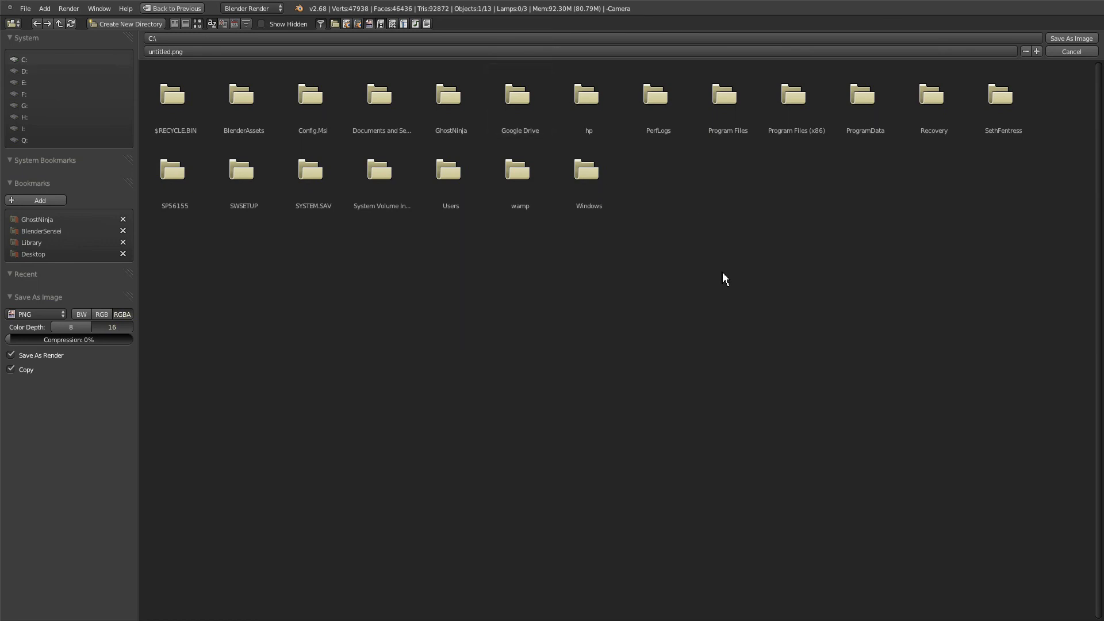
{"action": "left_click", "coordinate": [450, 175]}
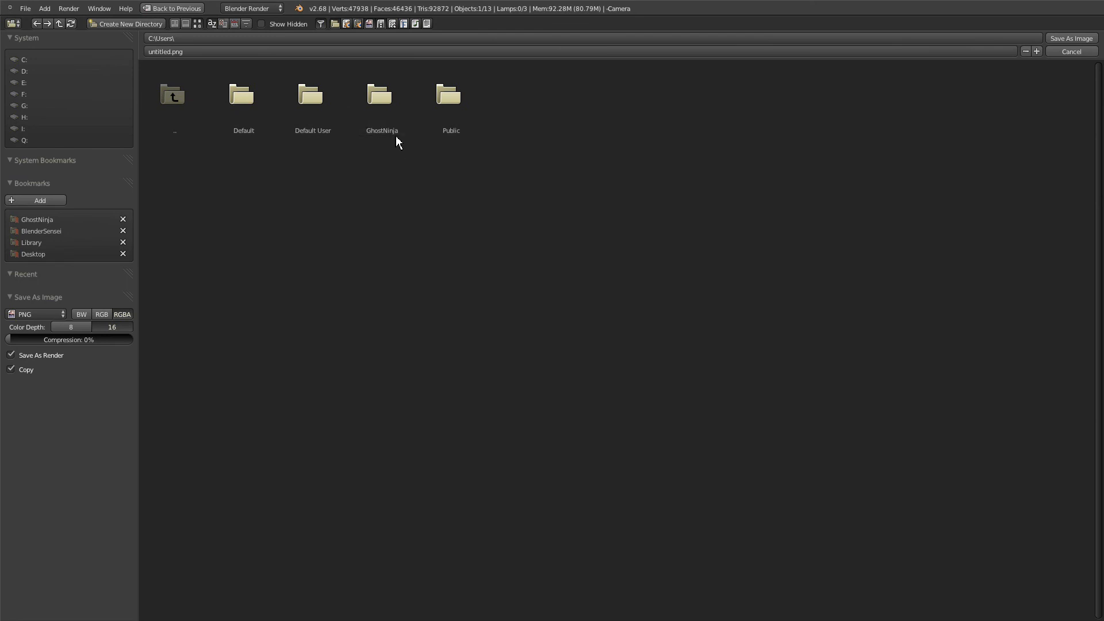
{"action": "left_click", "coordinate": [383, 117]}
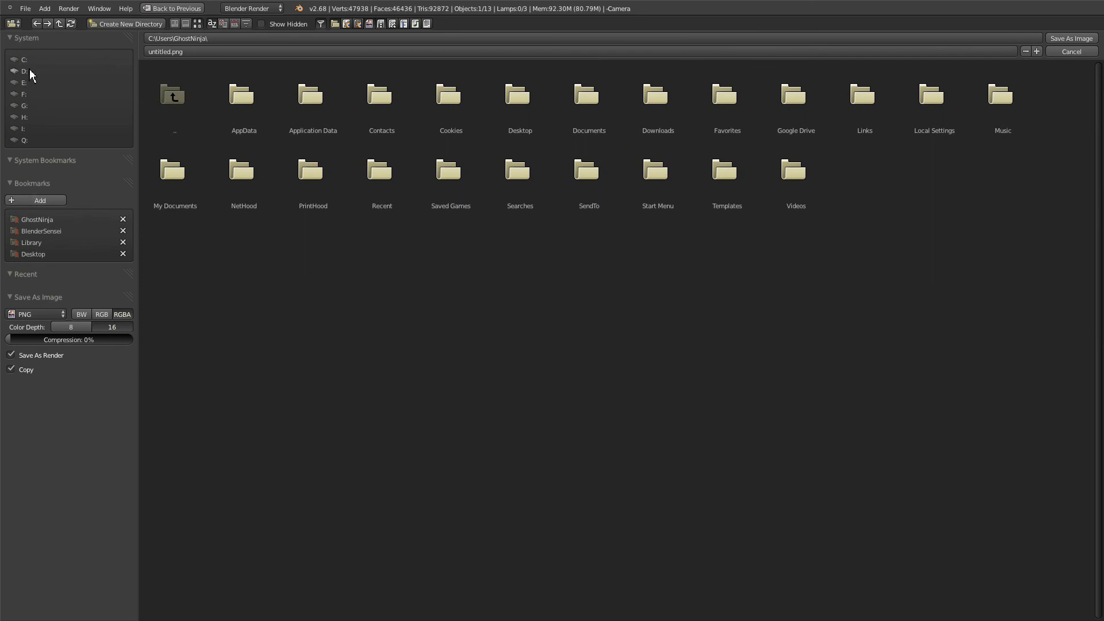
{"action": "left_click", "coordinate": [39, 254]}
- Name the image file RuinsOfMonkeyIsland
{"action": "left_click", "coordinate": [195, 53]}
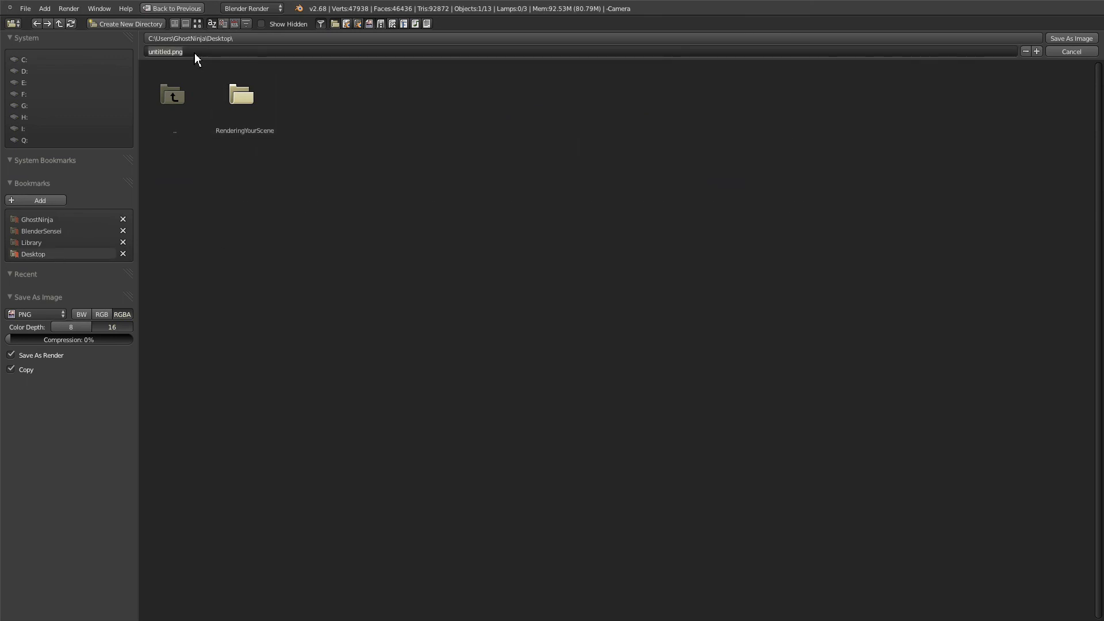
{"action": "type", "text": "RuinsOfMonkeyIsland"}
{"action": "key", "text": "Return"}
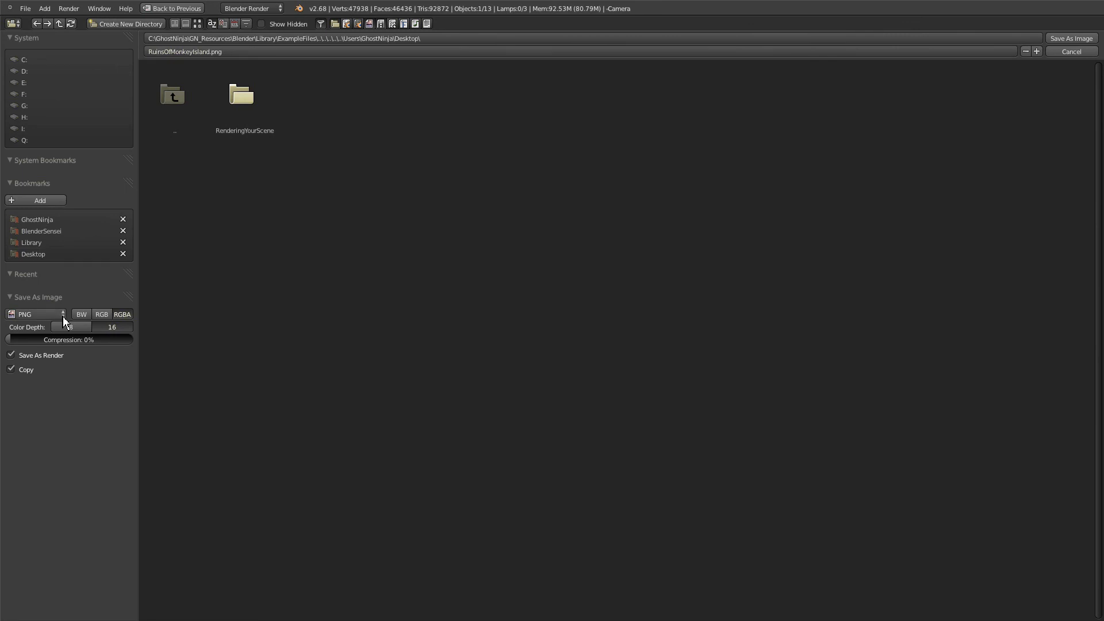
- Try the Targa Raw file format, and save the image as an RGB PNG instead
{"action": "left_click", "coordinate": [62, 316]}
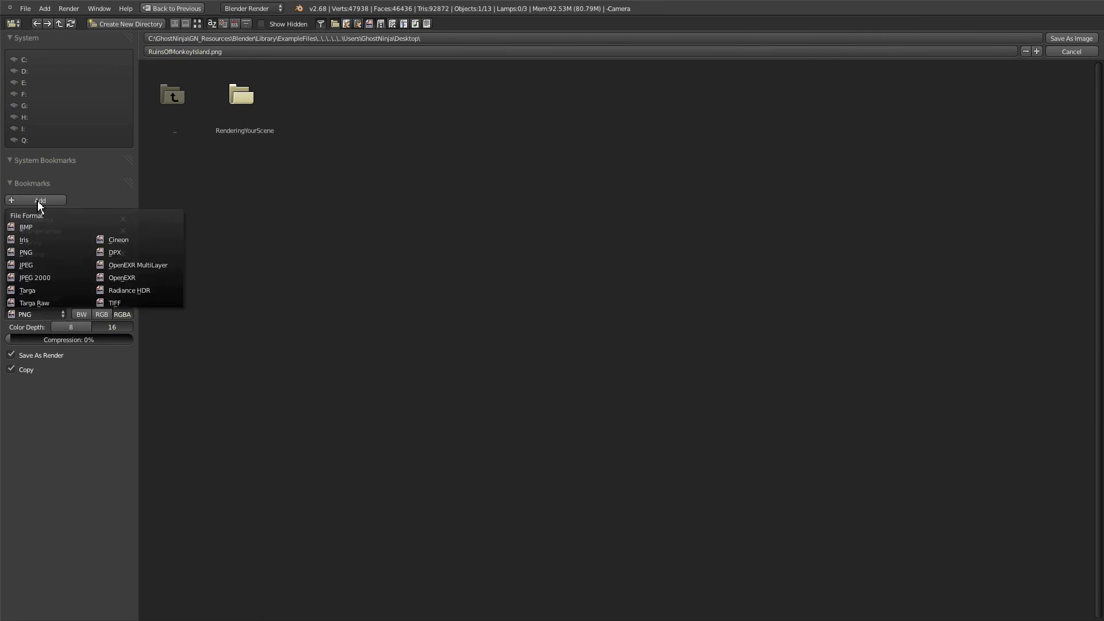
{"action": "key", "text": "r"}
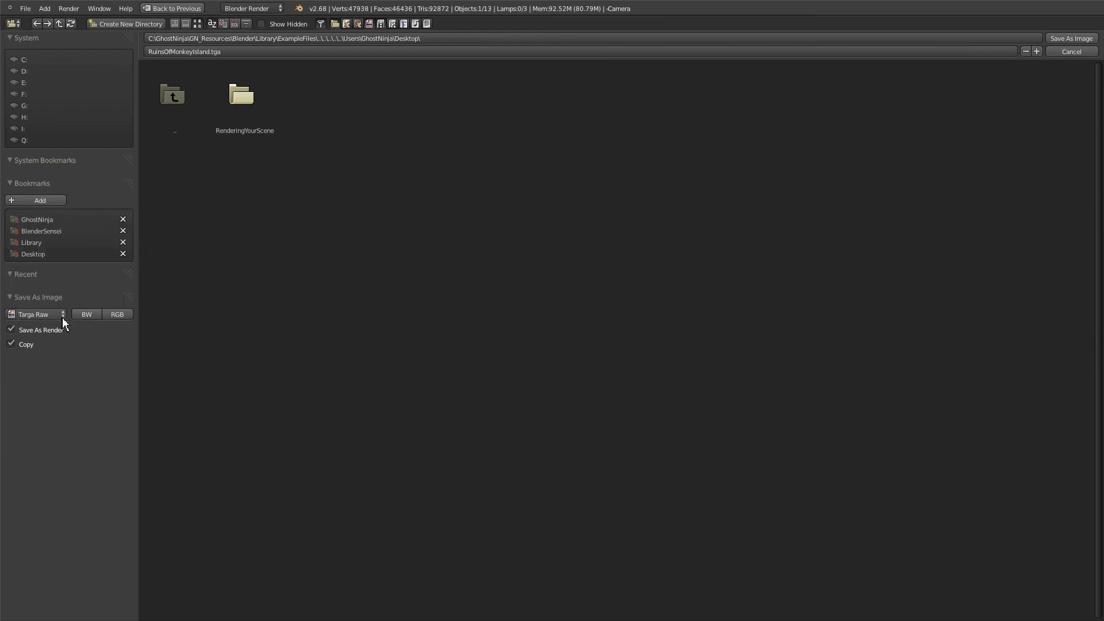
{"action": "left_click", "coordinate": [63, 318]}
{"action": "left_click", "coordinate": [29, 301]}
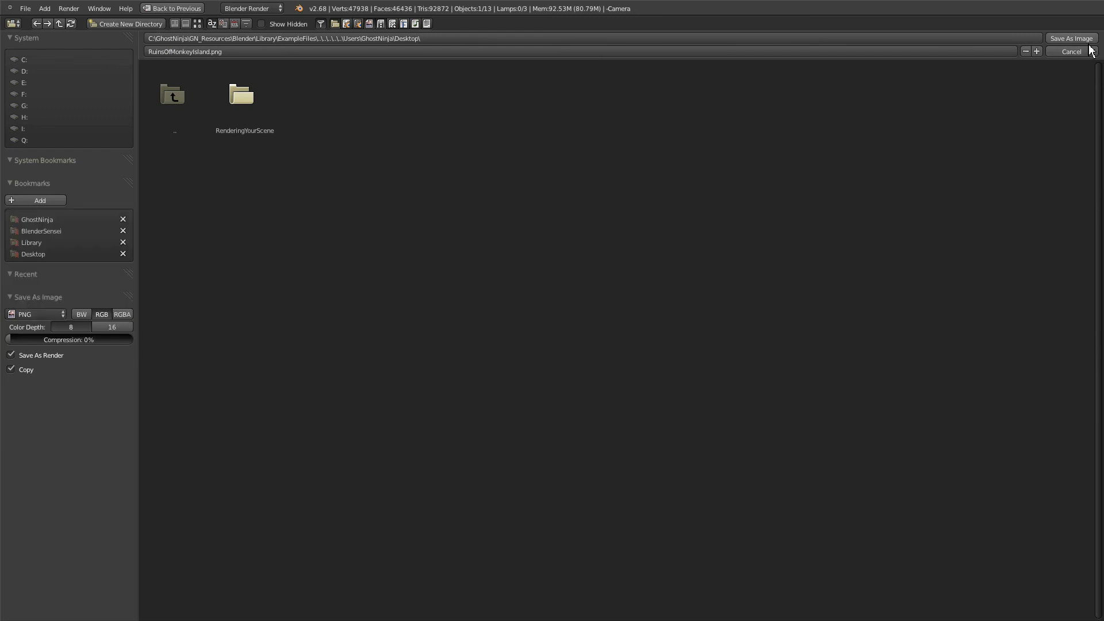
{"action": "left_click", "coordinate": [1070, 38]}
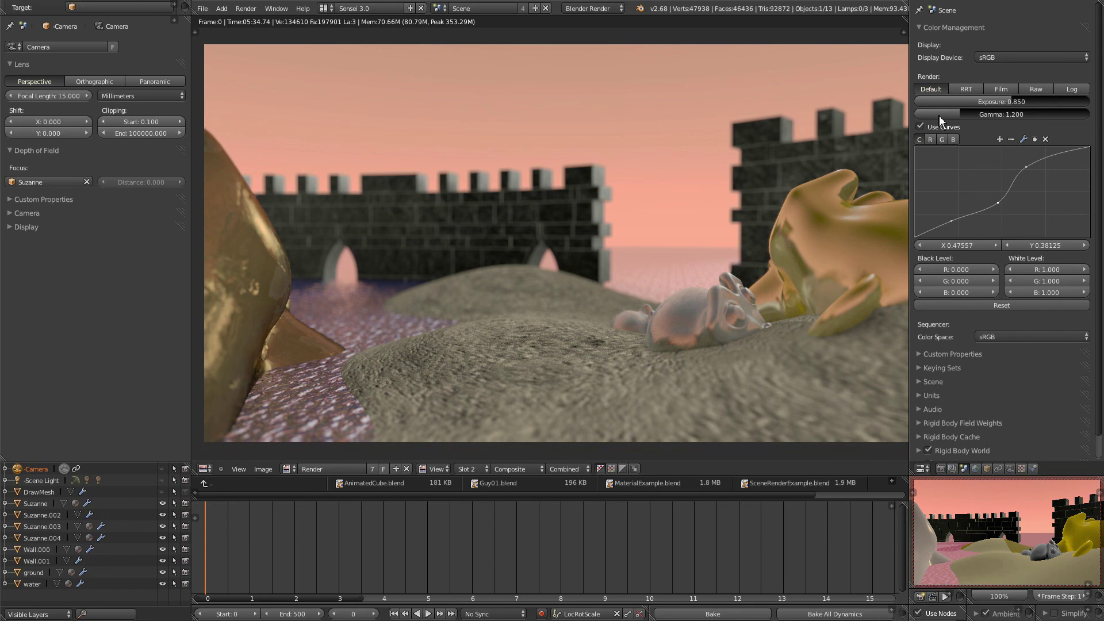